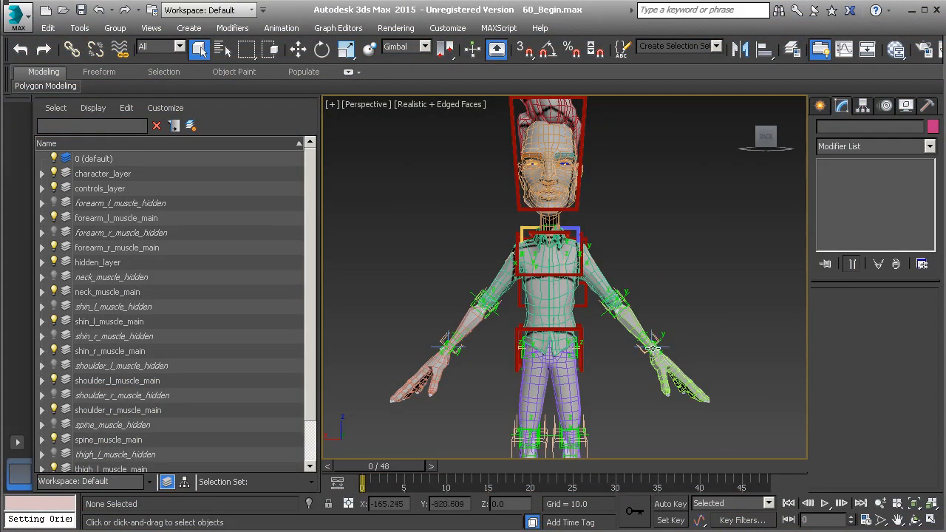
# Draw a small standard box beside the character's feet in a front view.
pyautogui.keyDown('alt'); pyautogui.moveTo(669, 366); pyautogui.dragTo(595, 377, button='middle'); pyautogui.keyUp('alt')
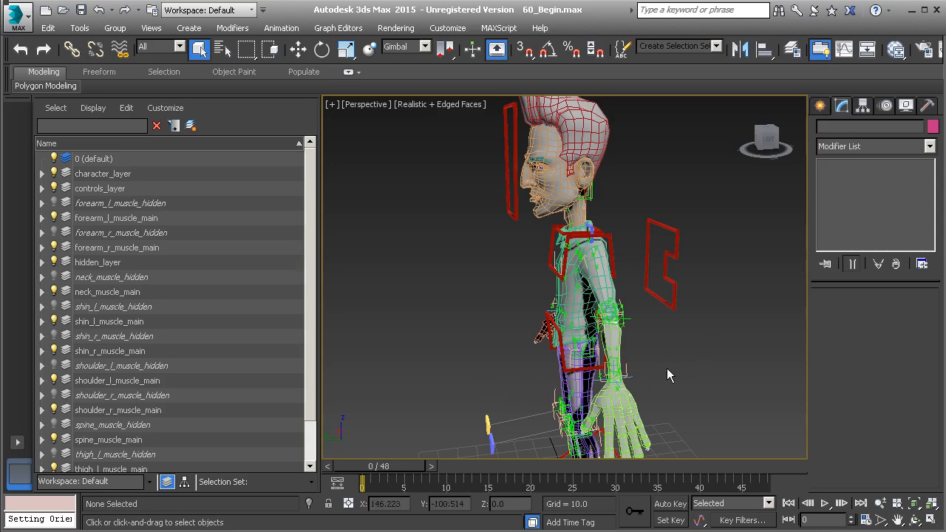
pyautogui.keyDown('alt'); pyautogui.moveTo(583, 379); pyautogui.dragTo(674, 358, button='middle'); pyautogui.keyUp('alt')
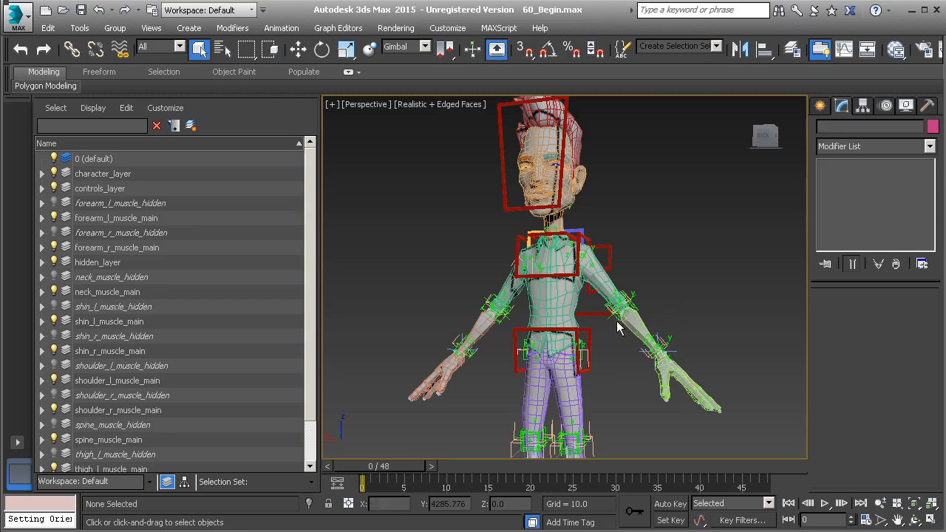
pyautogui.keyDown('alt'); pyautogui.moveTo(677, 291); pyautogui.dragTo(674, 312, button='middle'); pyautogui.keyUp('alt')
pyautogui.click(820, 107)
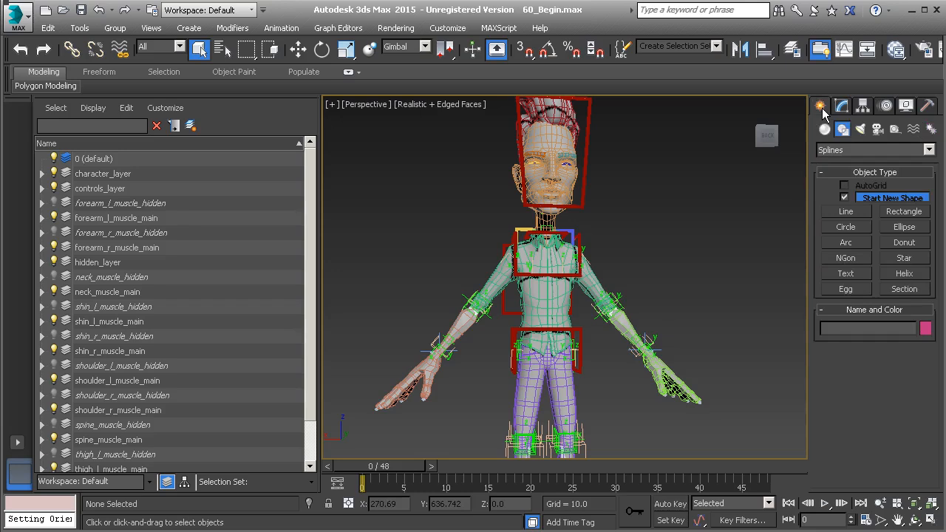
pyautogui.click(824, 129)
pyautogui.click(846, 201)
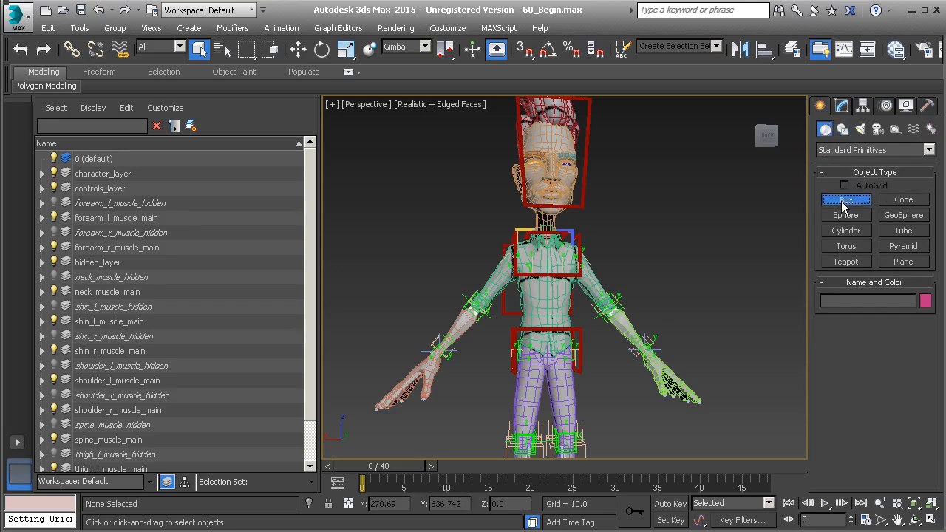
pyautogui.moveTo(665, 407); pyautogui.dragTo(637, 344, button='middle')
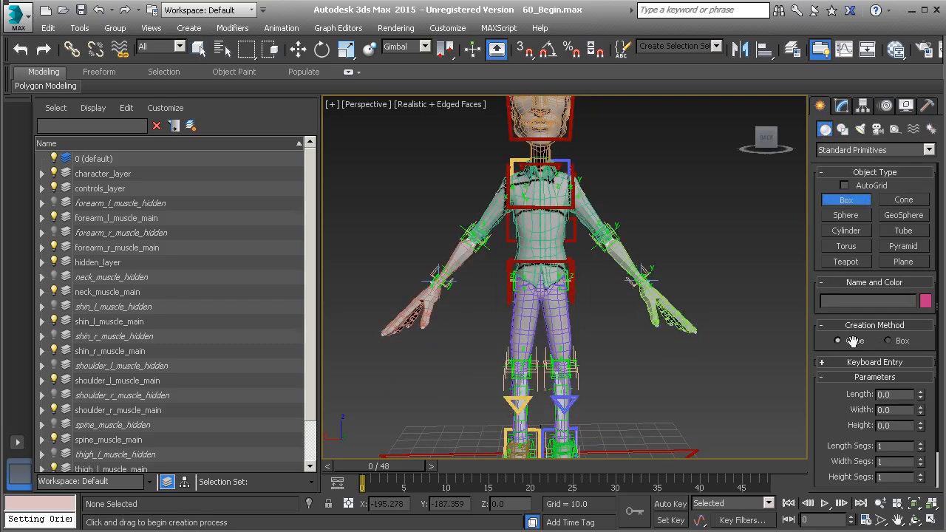
pyautogui.moveTo(640, 433)
pyautogui.mouseDown()
pyautogui.moveTo(659, 443)
pyautogui.moveTo(642, 434)
pyautogui.mouseUp()
pyautogui.rightClick(685, 401)
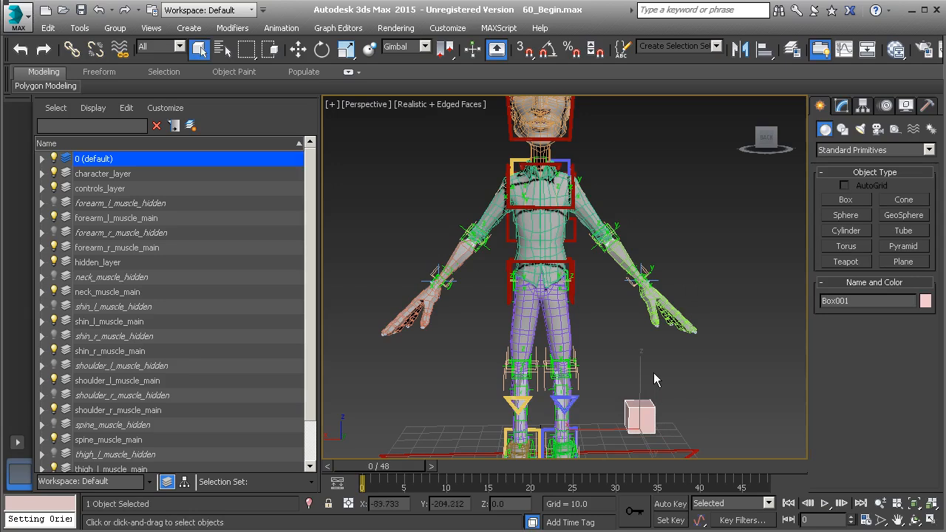
# Convert the box to an Editable Poly and select all 12 of its edges.
pyautogui.rightClick(615, 337)
pyautogui.moveTo(718, 483)
pyautogui.click(791, 493)
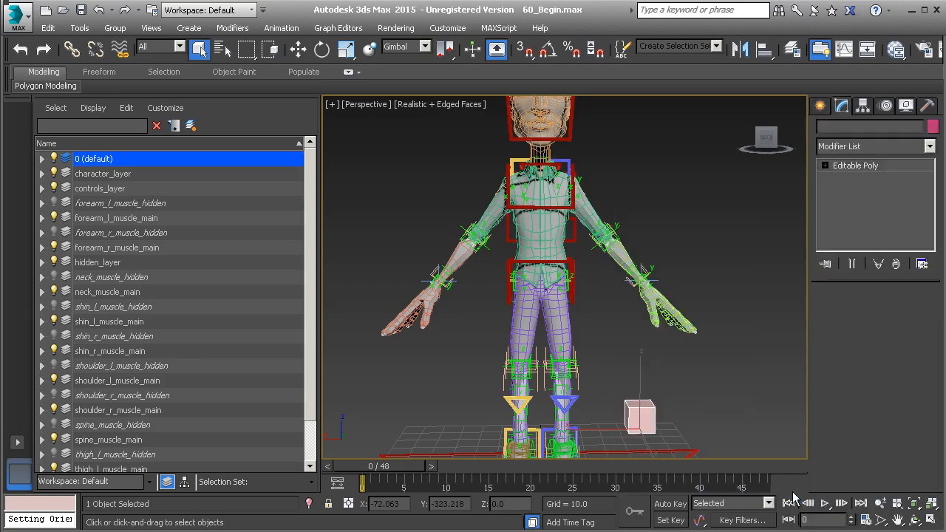
pyautogui.click(825, 165)
pyautogui.click(848, 189)
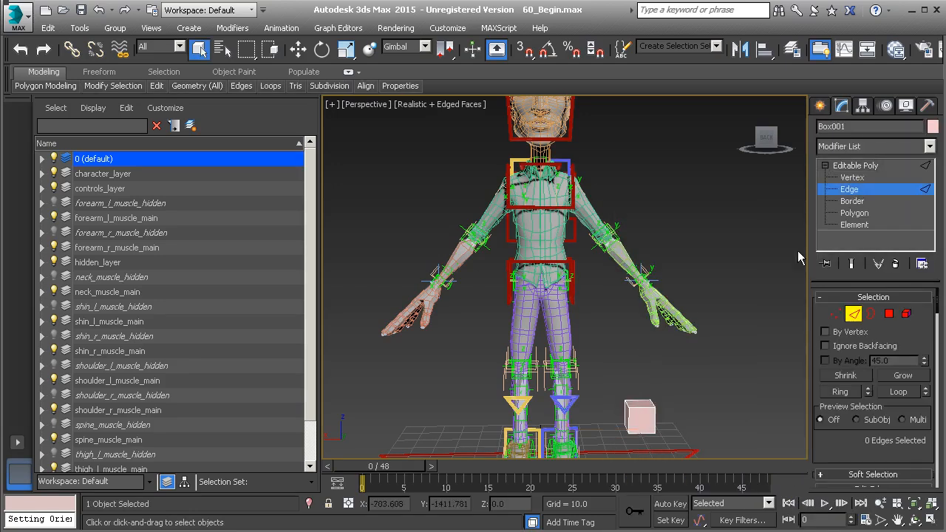
pyautogui.moveTo(605, 373); pyautogui.dragTo(677, 448)
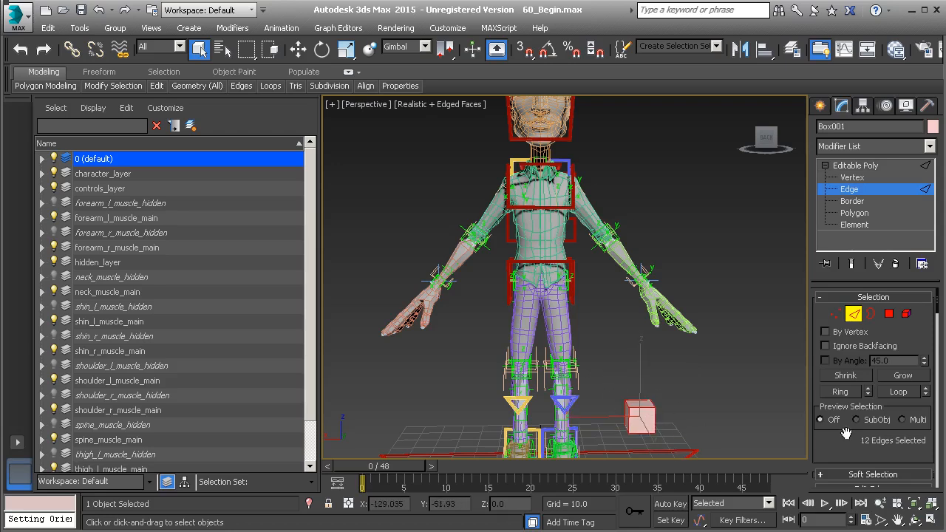
pyautogui.moveTo(834, 450); pyautogui.dragTo(831, 255)
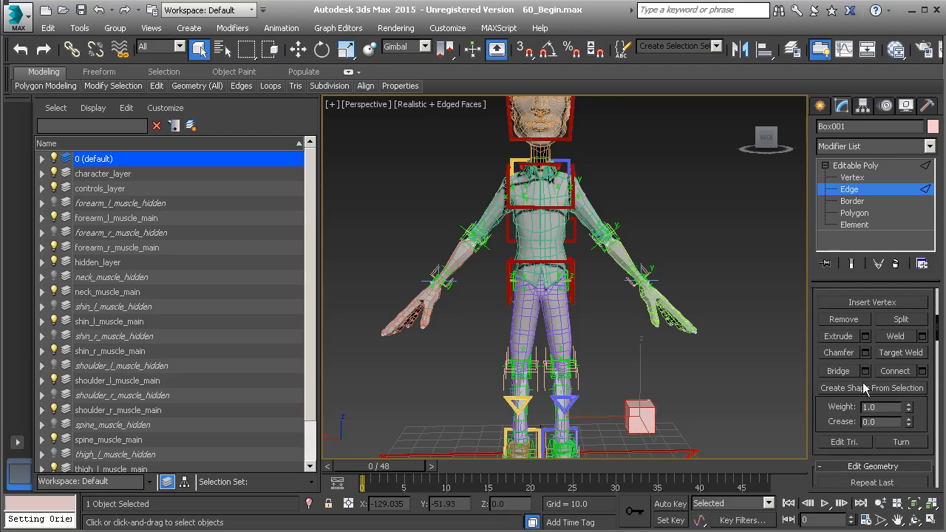
# Create a spline named Anim_L_Arm from the selected edges and select the new wire cube.
pyautogui.click(867, 388)
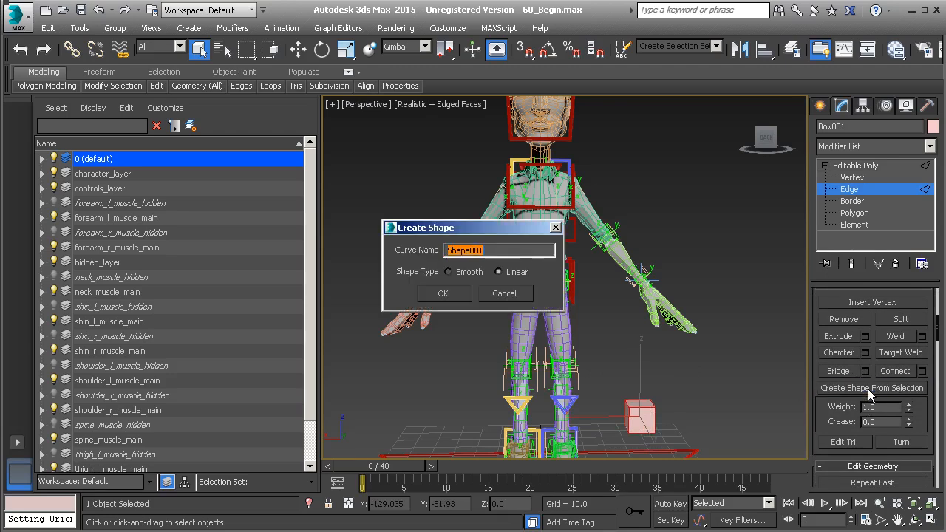
pyautogui.write('A')
pyautogui.click(443, 293)
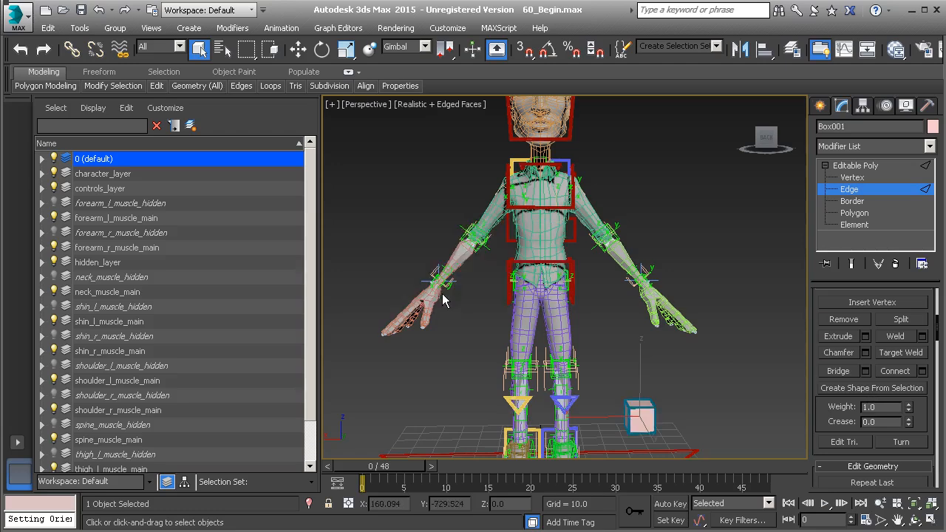
pyautogui.click(873, 170)
pyautogui.moveTo(707, 374); pyautogui.dragTo(677, 364, button='middle')
pyautogui.click(678, 364)
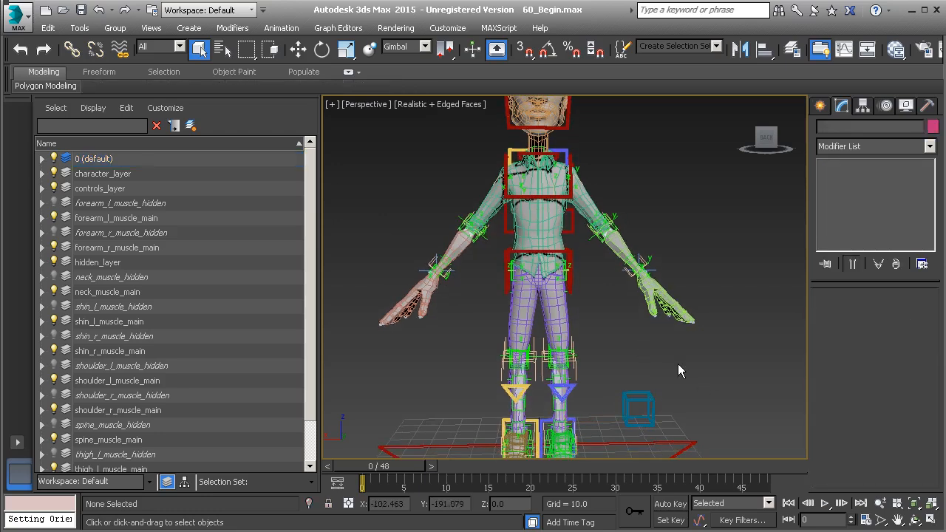
pyautogui.click(652, 397)
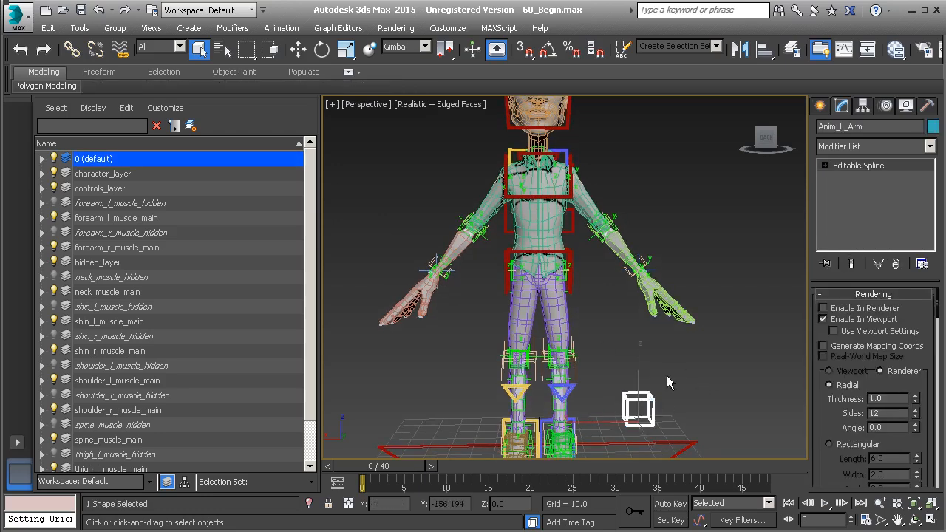
# Align the Anim_L_Arm wire cube onto the character's left hand.
pyautogui.click(864, 106)
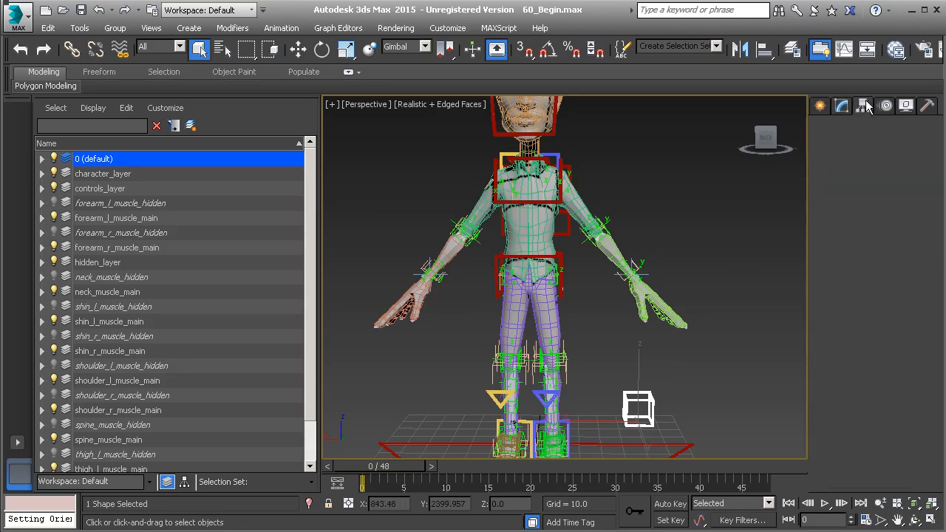
pyautogui.click(880, 199)
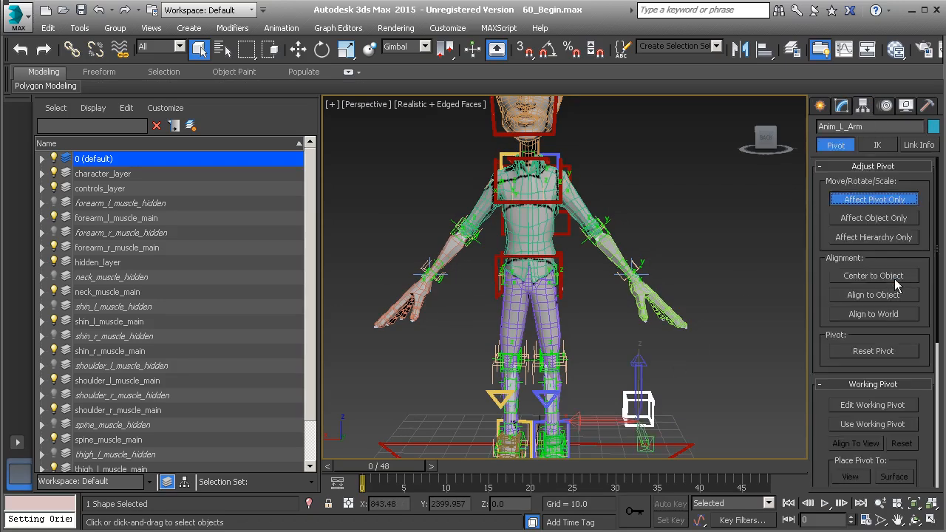
pyautogui.click(885, 198)
pyautogui.scroll(4, 740, 295)
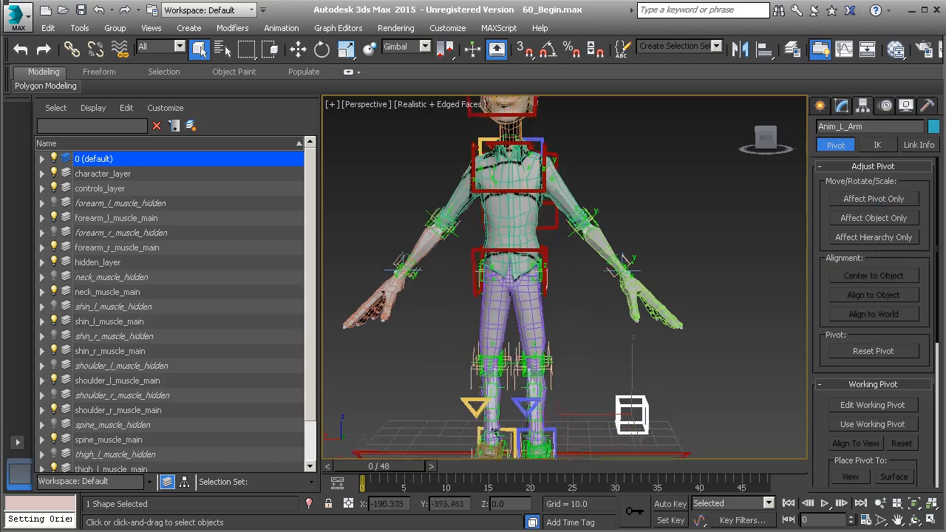
pyautogui.hotkey('alt', 'a')
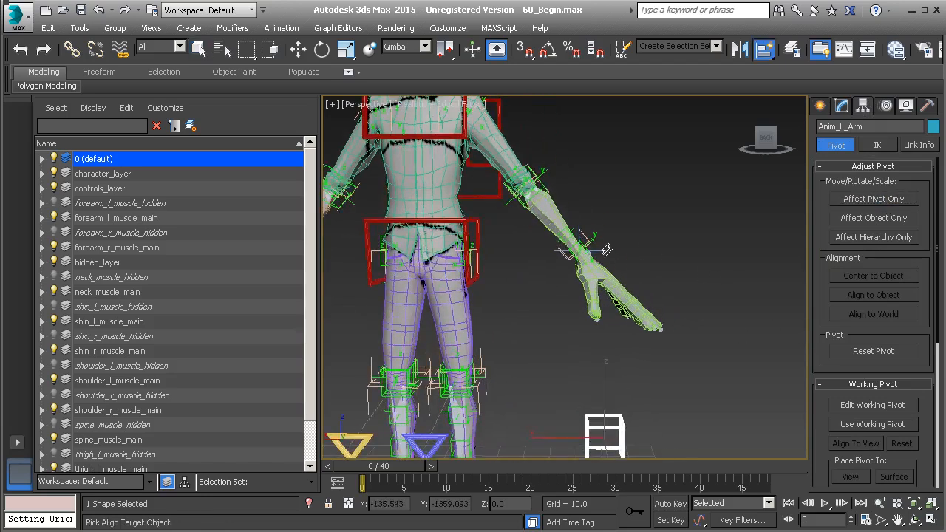
pyautogui.click(604, 252)
pyautogui.keyDown('alt'); pyautogui.moveTo(599, 255); pyautogui.dragTo(702, 296, button='middle'); pyautogui.keyUp('alt')
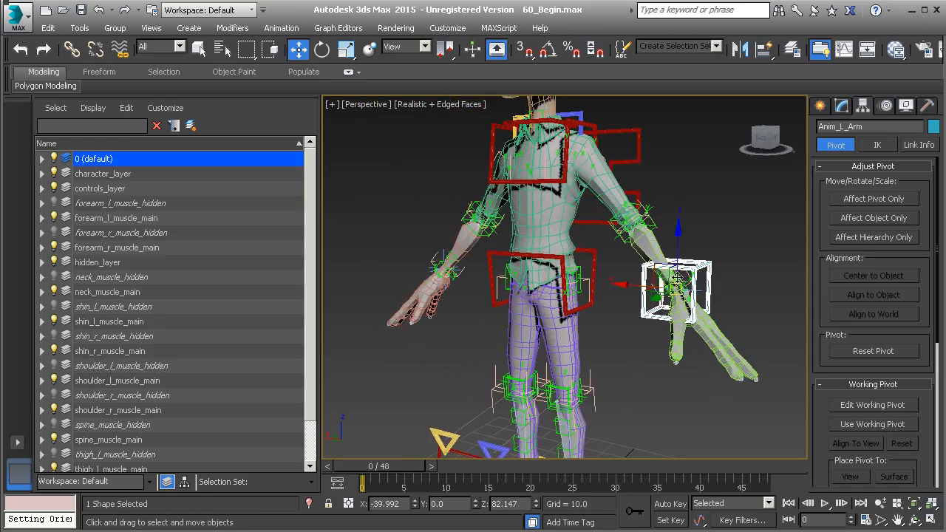
# Uniformly scale the cube's spline vertices down to about 74% around the wrist.
pyautogui.click(841, 107)
pyautogui.keyDown('alt'); pyautogui.moveTo(747, 235); pyautogui.dragTo(701, 252, button='middle'); pyautogui.keyUp('alt')
pyautogui.click(899, 167)
pyautogui.moveTo(575, 217); pyautogui.dragTo(708, 357)
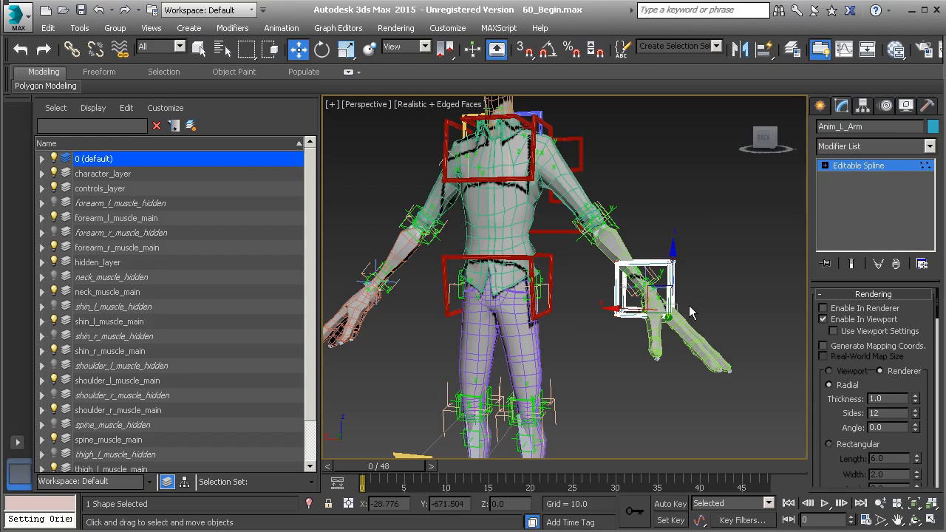
pyautogui.press('r')
pyautogui.moveTo(656, 274); pyautogui.dragTo(641, 299)
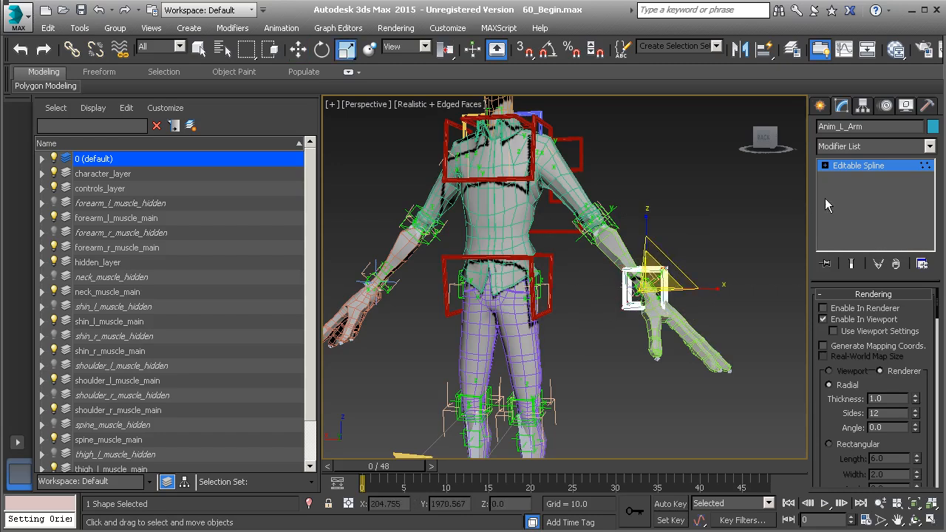
# Give the Anim_L_Arm wire cube a light lavender object colour instead of teal.
pyautogui.click(874, 165)
pyautogui.keyDown('alt'); pyautogui.moveTo(615, 291); pyautogui.dragTo(640, 312, button='middle'); pyautogui.keyUp('alt')
pyautogui.click(932, 126)
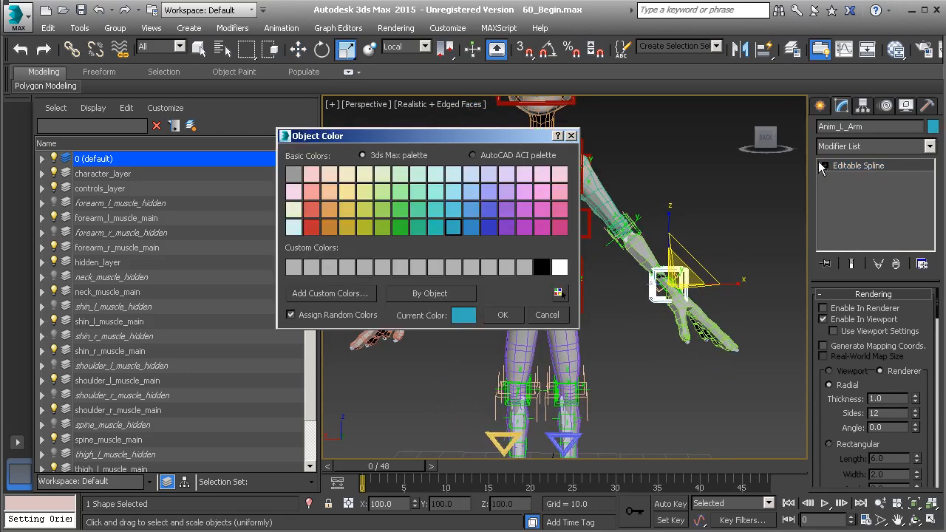
pyautogui.click(487, 190)
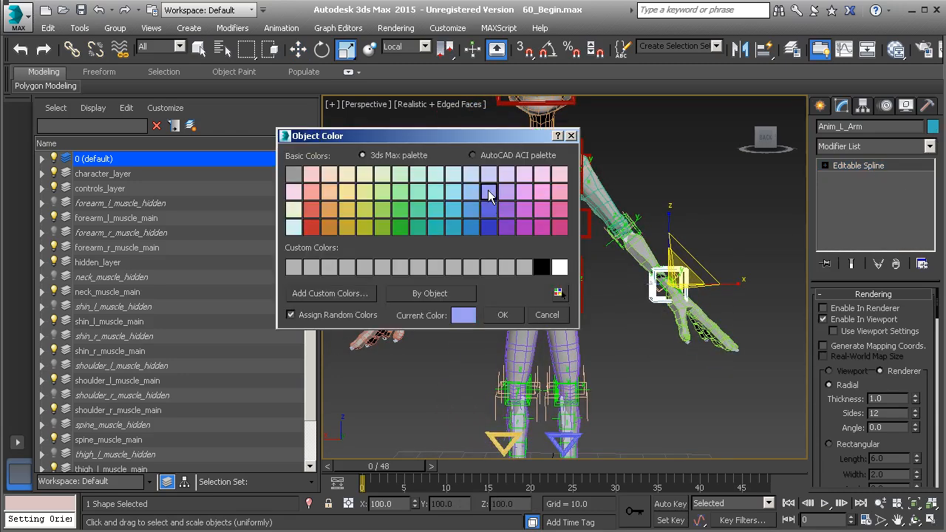
pyautogui.click(503, 315)
pyautogui.keyDown('alt'); pyautogui.moveTo(634, 339); pyautogui.dragTo(629, 331, button='middle'); pyautogui.keyUp('alt')
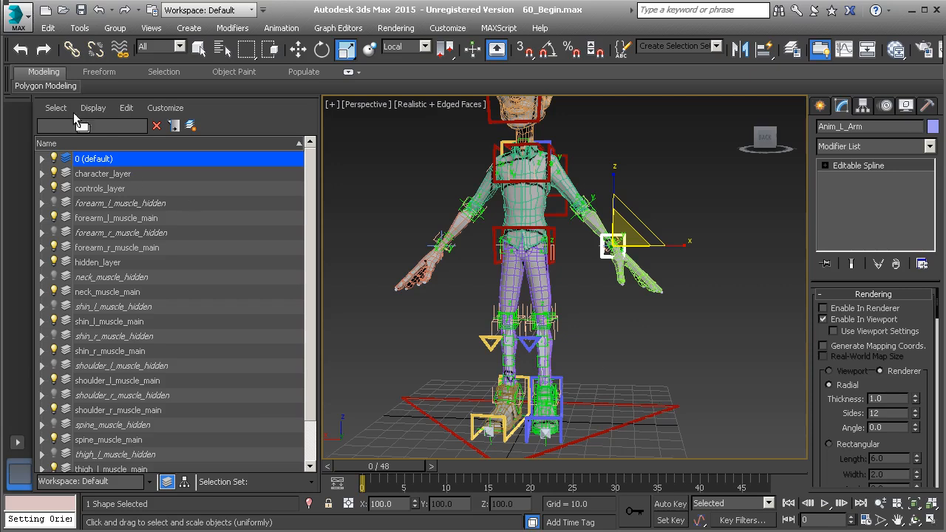
# Link Anim_L_Arm as a child of the red ground control.
pyautogui.click(72, 49)
pyautogui.keyDown('alt'); pyautogui.moveTo(624, 243); pyautogui.dragTo(629, 238, button='middle'); pyautogui.keyUp('alt')
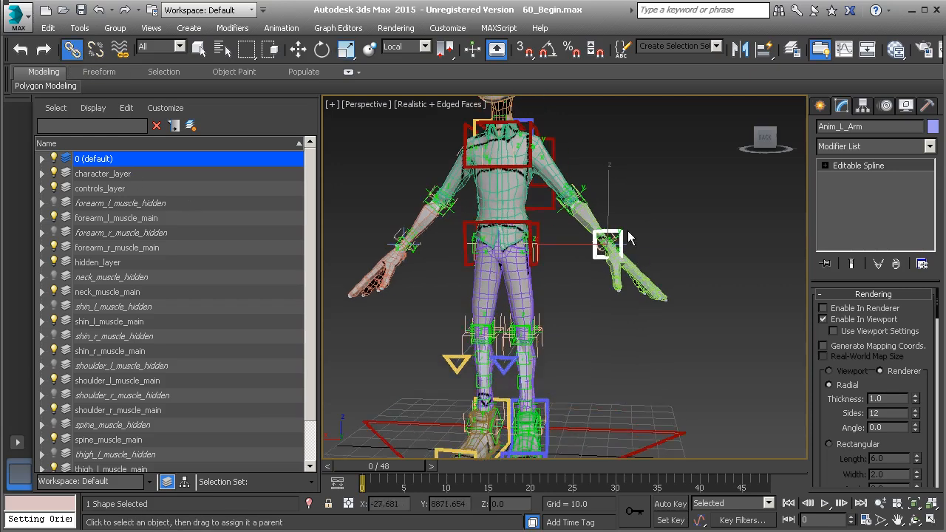
pyautogui.scroll(3, 628, 238)
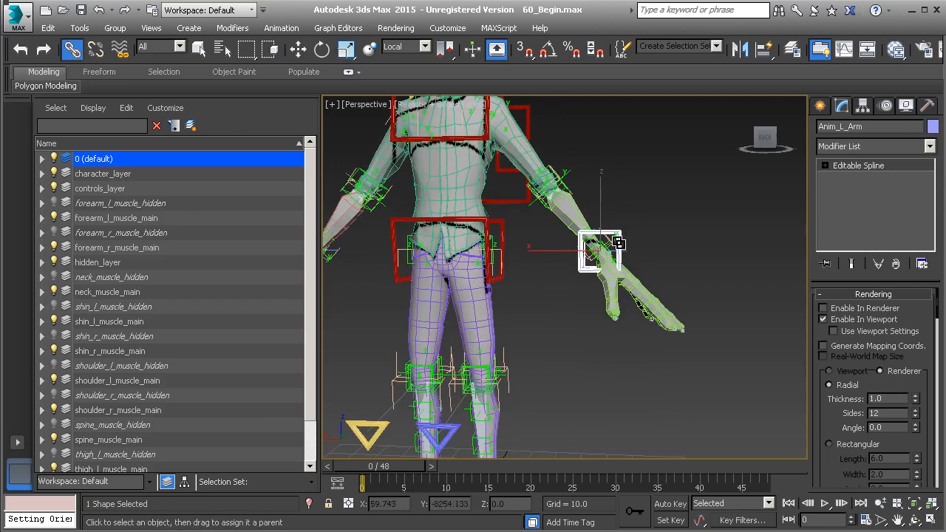
pyautogui.moveTo(601, 249); pyautogui.dragTo(571, 151, button='middle')
pyautogui.moveTo(554, 166); pyautogui.dragTo(563, 339)
pyautogui.moveTo(581, 414); pyautogui.dragTo(583, 415)
# Freeze the transforms of the Anim_L_Arm control.
pyautogui.click(928, 106)
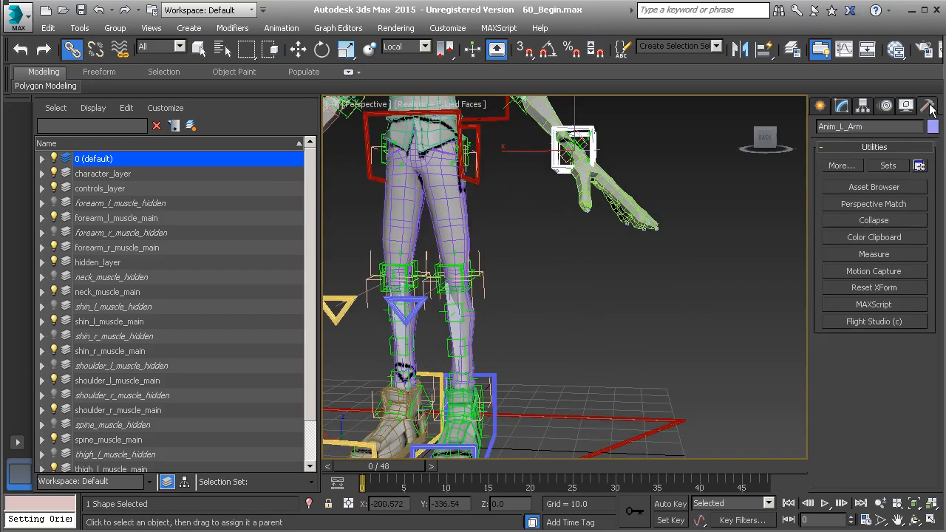
pyautogui.click(880, 290)
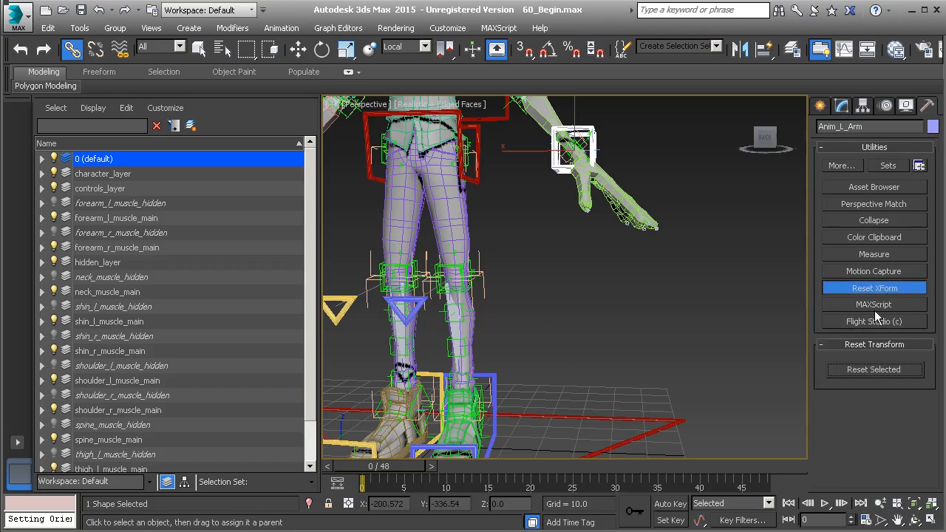
pyautogui.click(876, 371)
pyautogui.click(879, 290)
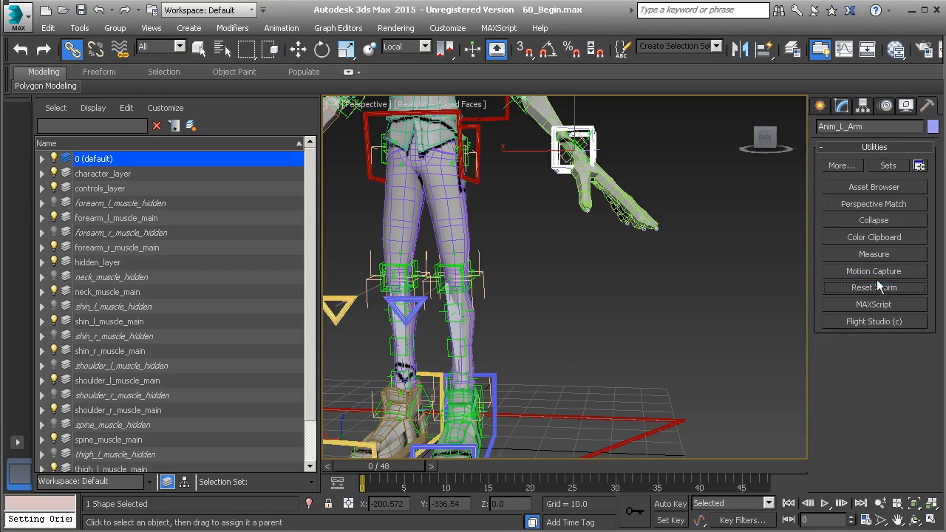
pyautogui.click(875, 221)
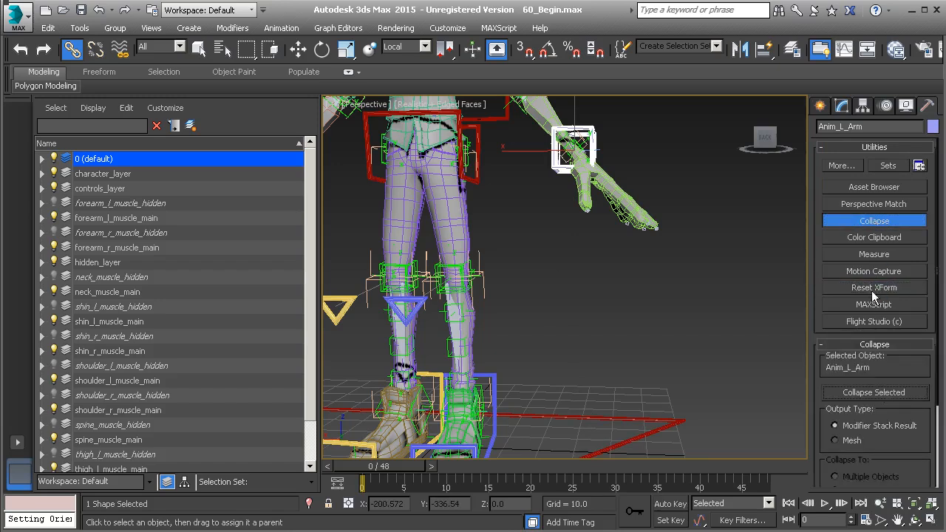
pyautogui.click(868, 224)
pyautogui.moveTo(651, 262); pyautogui.dragTo(674, 301, button='middle')
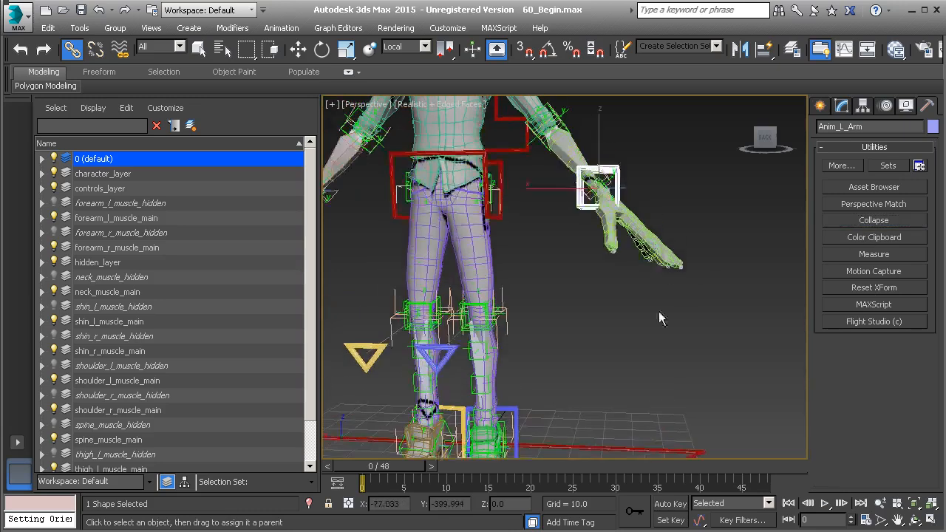
pyautogui.keyDown('alt'); pyautogui.rightClick(637, 301); pyautogui.keyUp('alt')
pyautogui.click(593, 247)
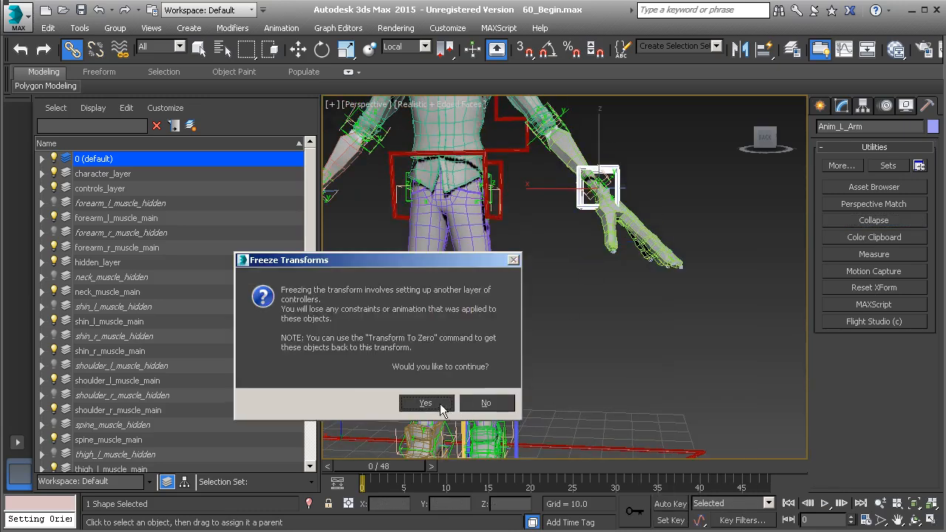
pyautogui.click(435, 402)
# Move Anim_L_Arm from layer 0 (default) into controls_layer.
pyautogui.click(42, 159)
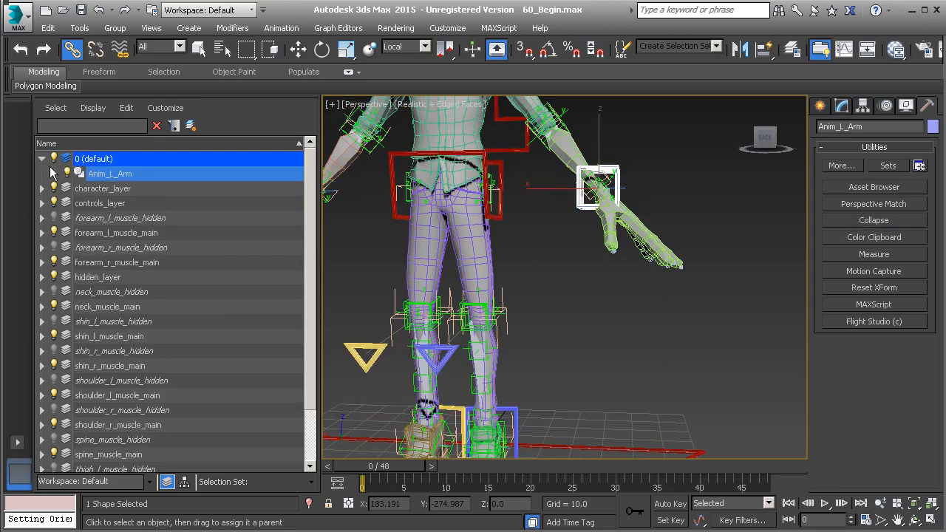
pyautogui.moveTo(125, 178); pyautogui.dragTo(130, 204)
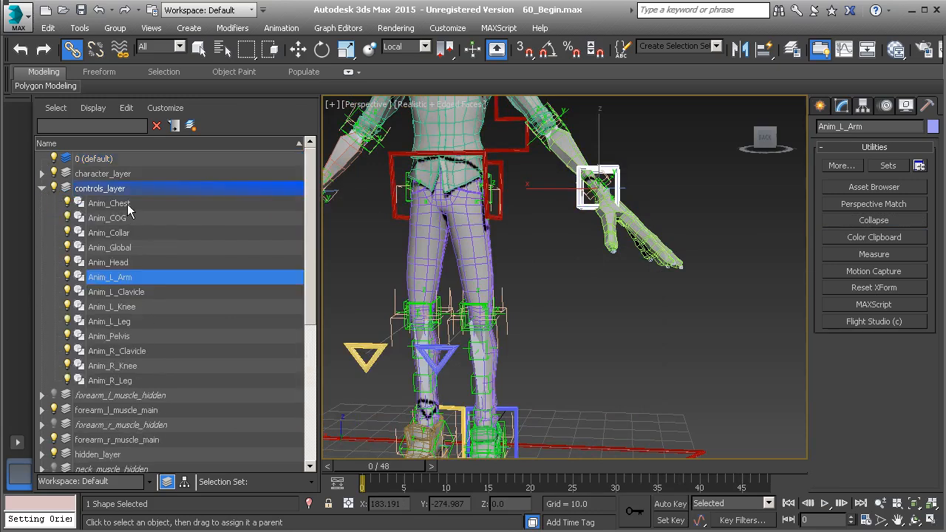
pyautogui.keyDown('alt'); pyautogui.moveTo(481, 283); pyautogui.dragTo(503, 294, button='middle'); pyautogui.keyUp('alt')
pyautogui.scroll(-3, 568, 263)
pyautogui.moveTo(548, 230); pyautogui.dragTo(595, 245, button='middle')
# Clone Anim_L_Arm as a copy named Anim_R_Arm.
pyautogui.hotkey('ctrl', 'v')
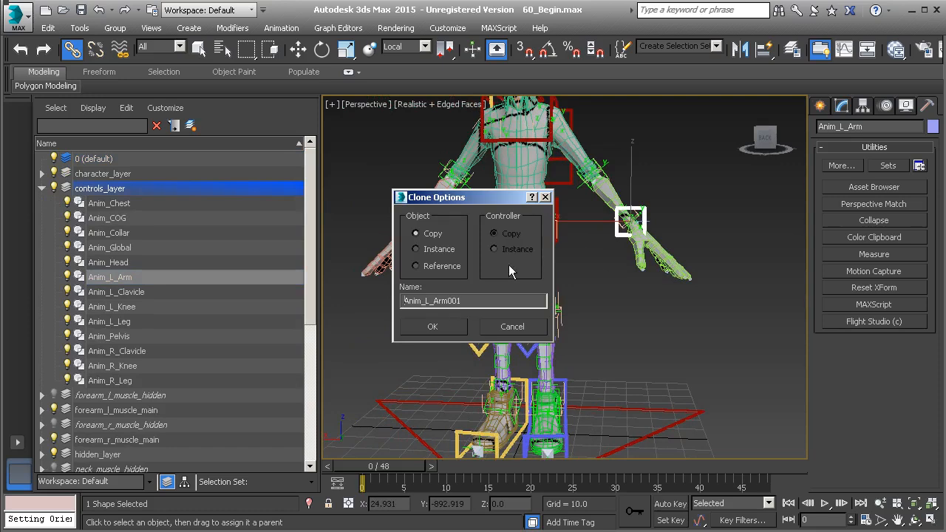
pyautogui.write('R')
pyautogui.moveTo(479, 300); pyautogui.dragTo(447, 311)
pyautogui.click(441, 326)
# Align Anim_R_Arm onto the character's right wrist.
pyautogui.moveTo(454, 298); pyautogui.dragTo(494, 321, button='middle')
pyautogui.scroll(2, 495, 321)
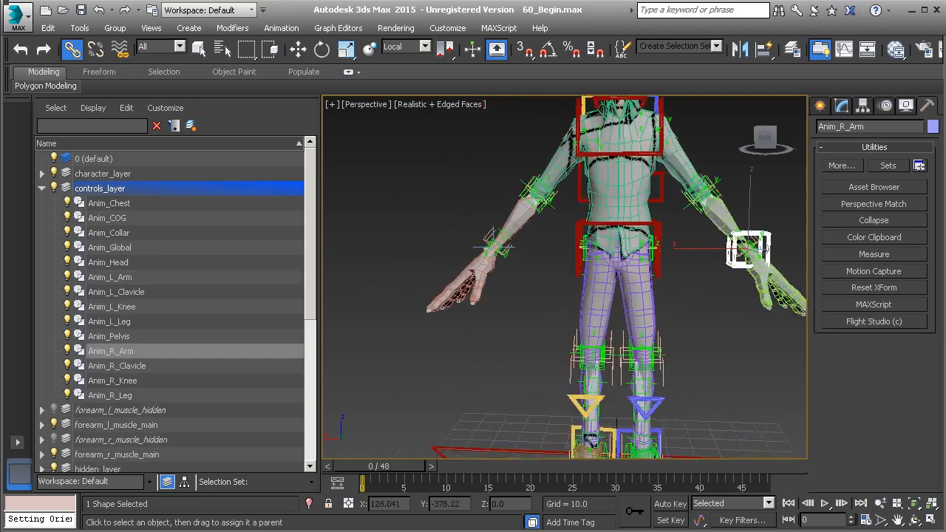
pyautogui.scroll(1, 495, 290)
pyautogui.hotkey('alt', 'a')
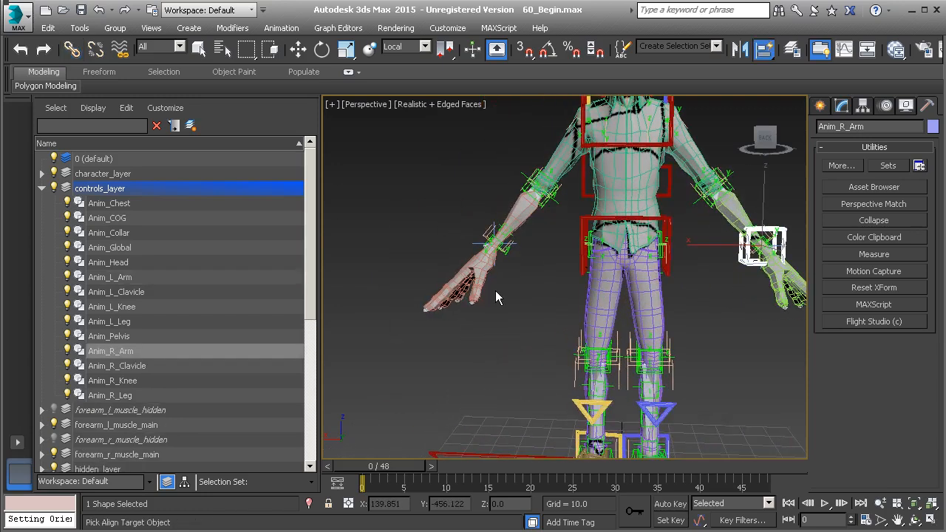
pyautogui.click(477, 246)
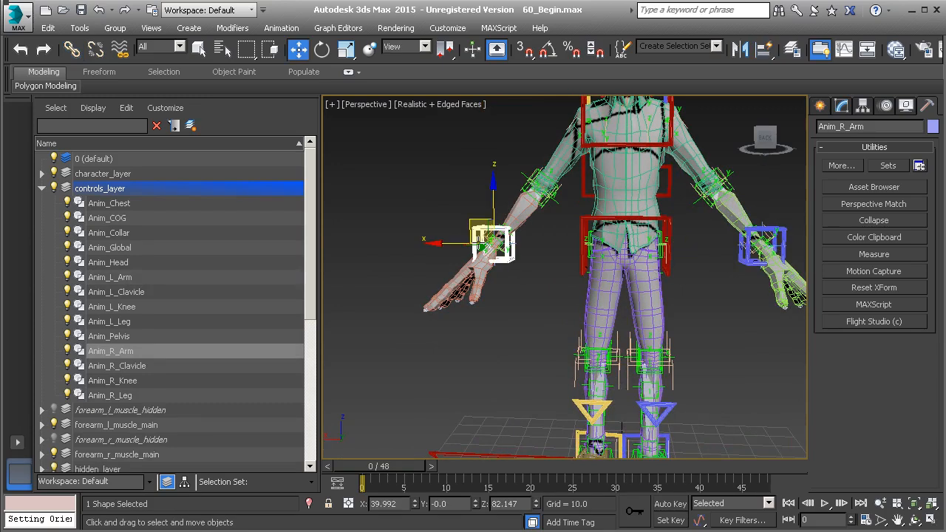
pyautogui.keyDown('alt'); pyautogui.moveTo(552, 271); pyautogui.dragTo(545, 269, button='middle'); pyautogui.keyUp('alt')
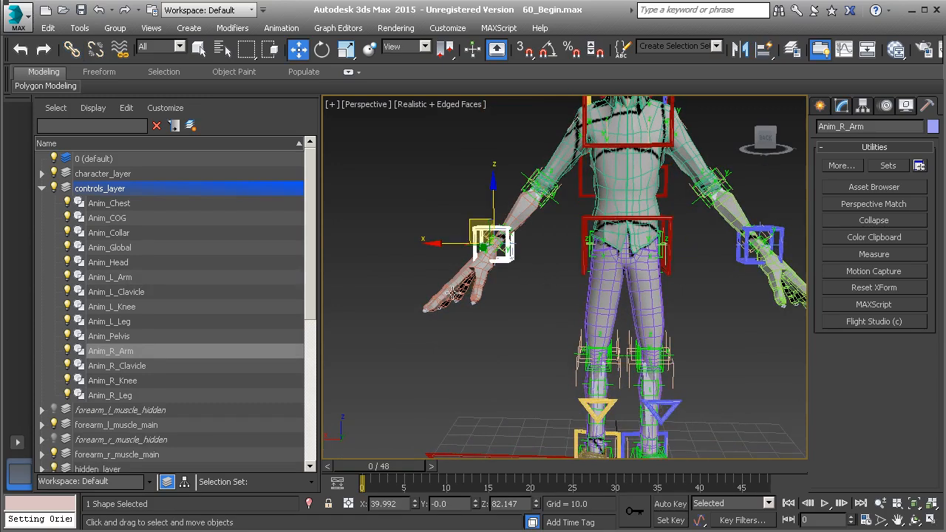
# Freeze Anim_R_Arm's transforms and colour it pale yellow.
pyautogui.keyDown('alt'); pyautogui.rightClick(520, 313); pyautogui.keyUp('alt')
pyautogui.click(480, 264)
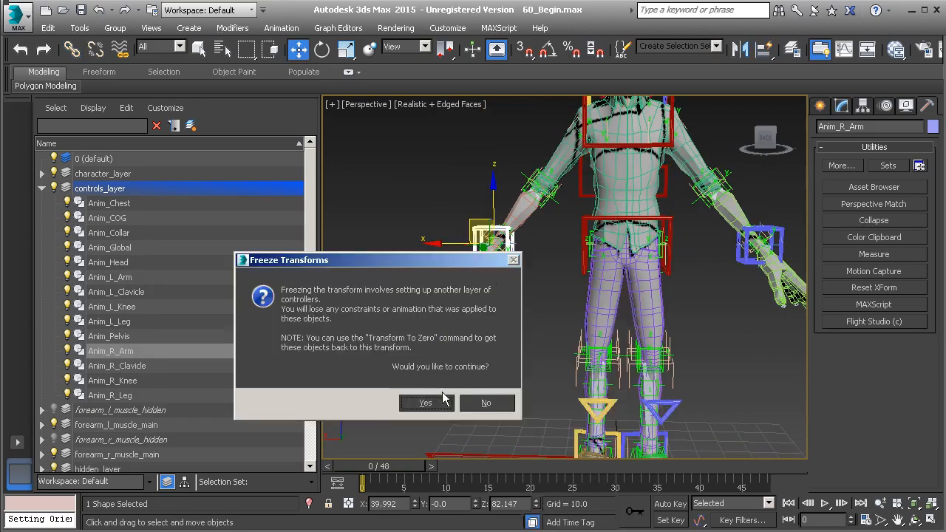
pyautogui.click(425, 402)
pyautogui.click(933, 126)
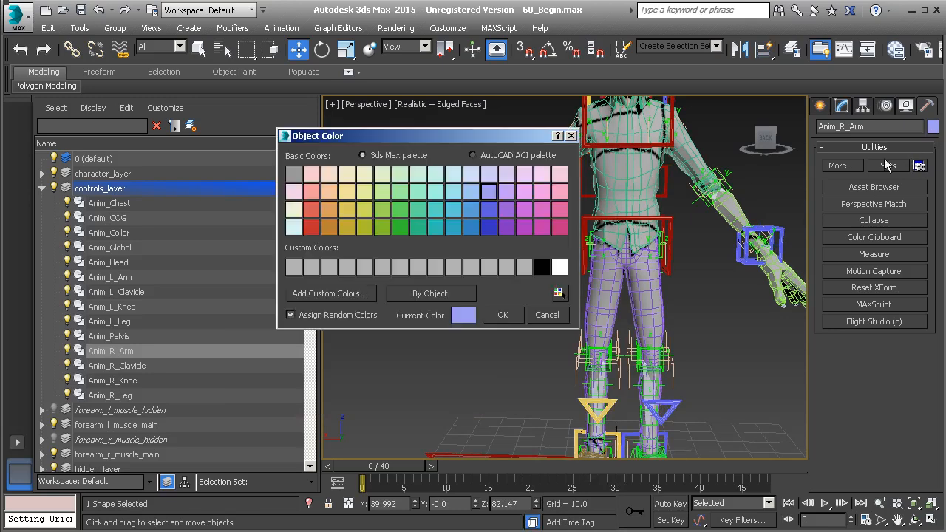
pyautogui.click(348, 193)
pyautogui.click(503, 315)
pyautogui.click(507, 319)
pyautogui.scroll(-3, 511, 316)
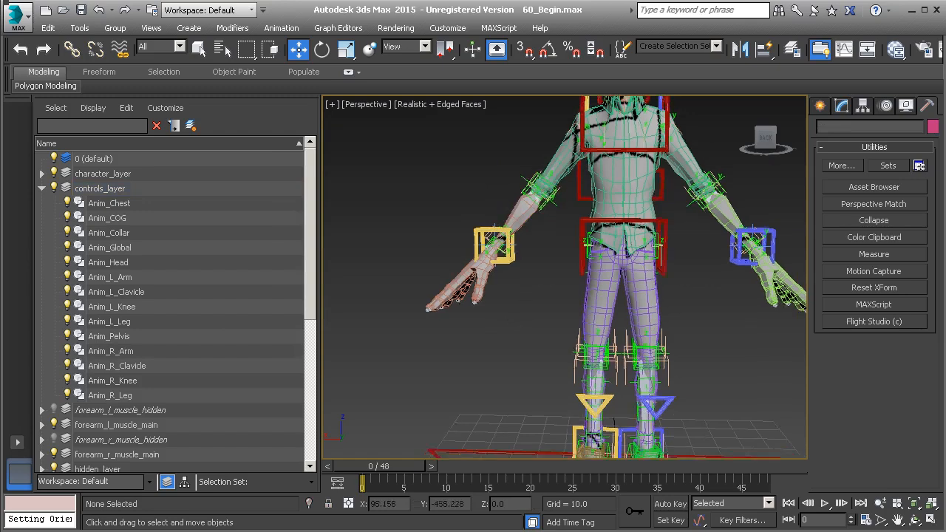
# Select the HI_L_Arm wrist helper and link the wrist helpers to the arm controls.
pyautogui.scroll(-2, 517, 296)
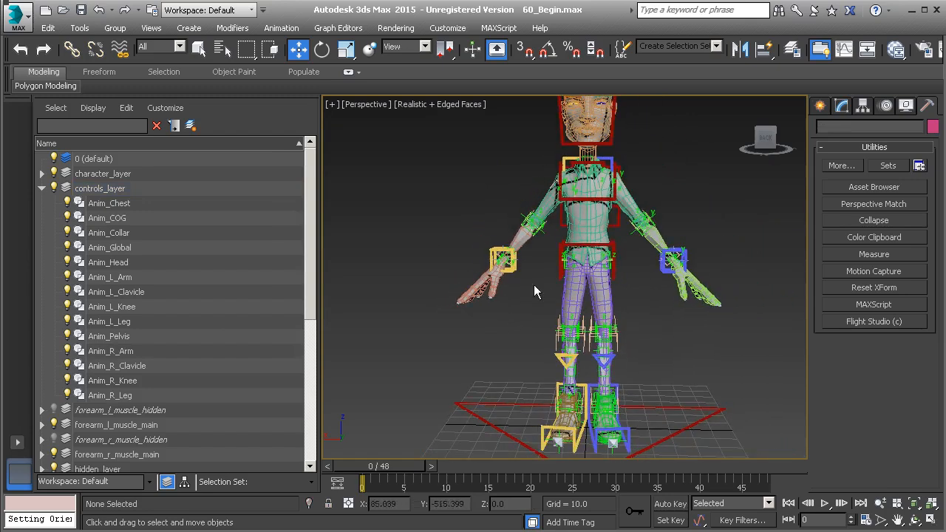
pyautogui.moveTo(516, 265); pyautogui.dragTo(466, 298, button='middle')
pyautogui.scroll(5, 550, 302)
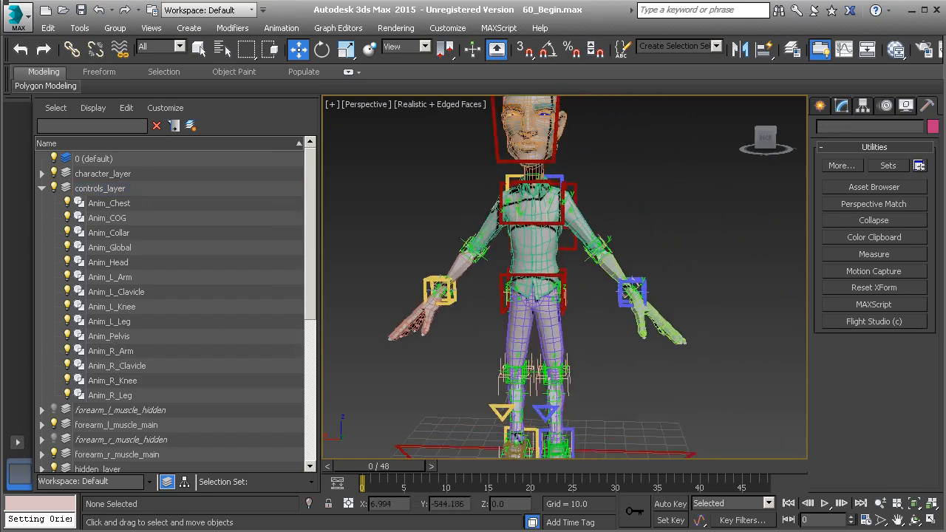
pyautogui.moveTo(620, 273); pyautogui.dragTo(474, 297, button='middle')
pyautogui.scroll(5, 576, 279)
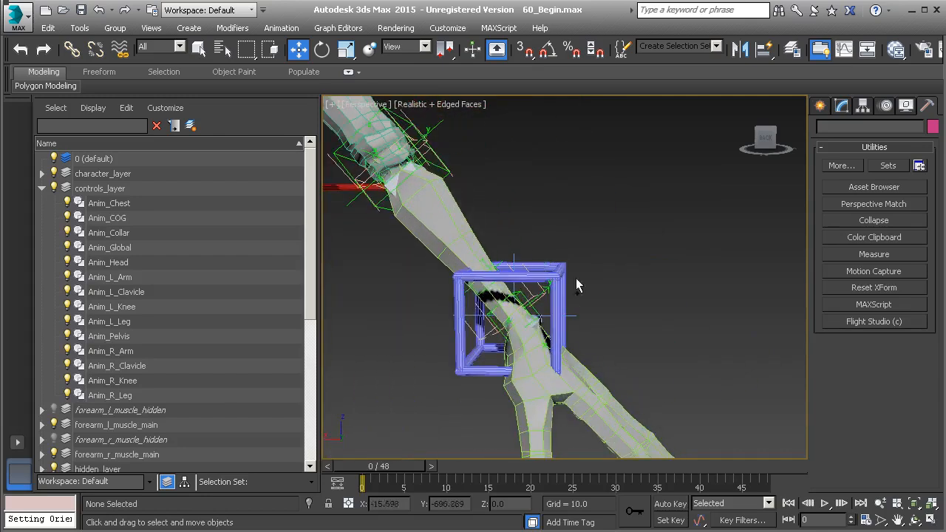
pyautogui.click(514, 258)
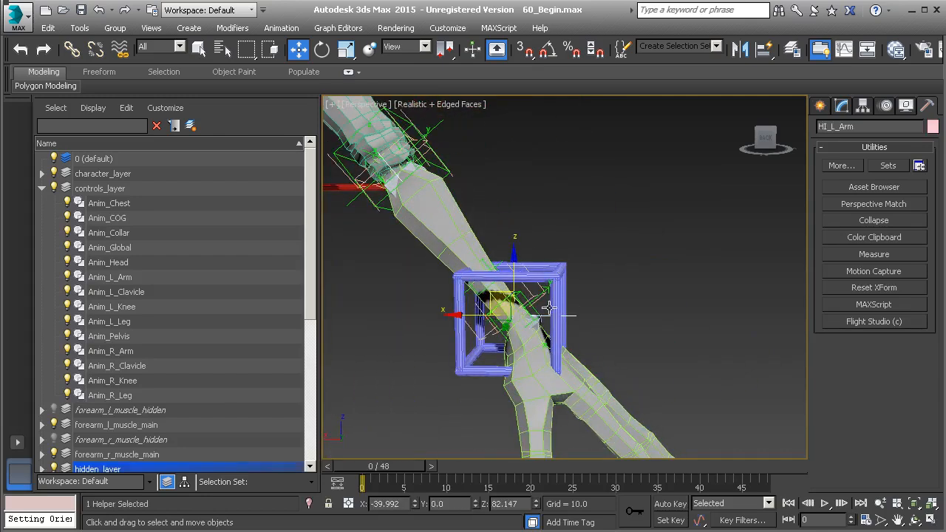
pyautogui.click(72, 48)
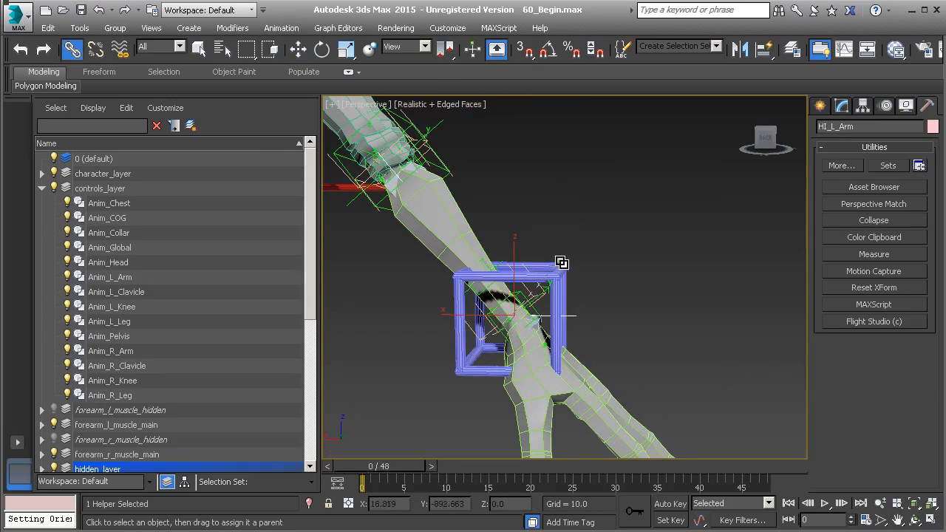
pyautogui.moveTo(459, 312); pyautogui.dragTo(804, 303, button='middle')
pyautogui.moveTo(325, 305); pyautogui.dragTo(636, 302, button='middle')
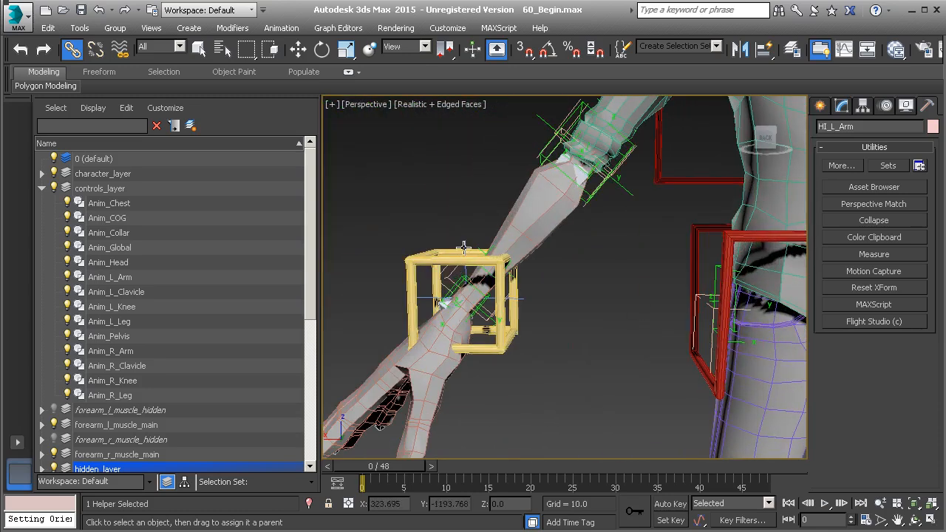
pyautogui.click(465, 248)
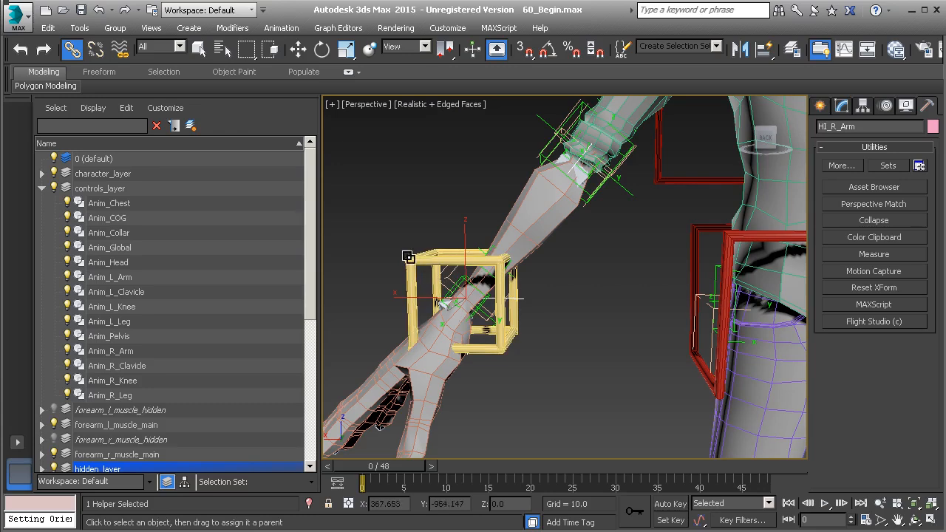
# Select both HI_L_Arm and HI_R_Arm helpers and freeze their transforms.
pyautogui.scroll(-3, 586, 290)
pyautogui.moveTo(585, 290); pyautogui.dragTo(325, 288, button='middle')
pyautogui.moveTo(804, 287); pyautogui.dragTo(522, 287, button='middle')
pyautogui.moveTo(347, 269); pyautogui.dragTo(601, 271, button='middle')
pyautogui.keyDown('ctrl'); pyautogui.click(584, 272); pyautogui.keyUp('ctrl')
pyautogui.keyDown('alt'); pyautogui.rightClick(539, 280); pyautogui.keyUp('alt')
pyautogui.click(489, 223)
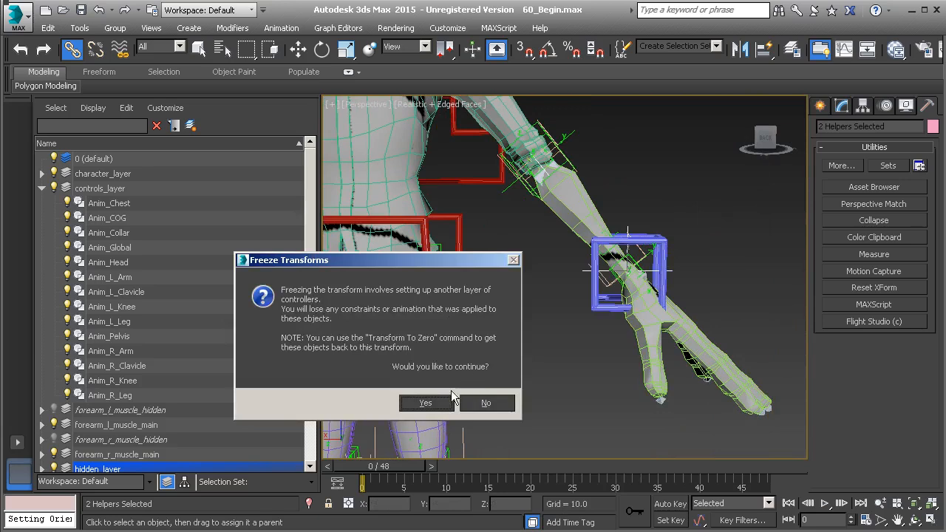
pyautogui.click(426, 403)
pyautogui.click(660, 237)
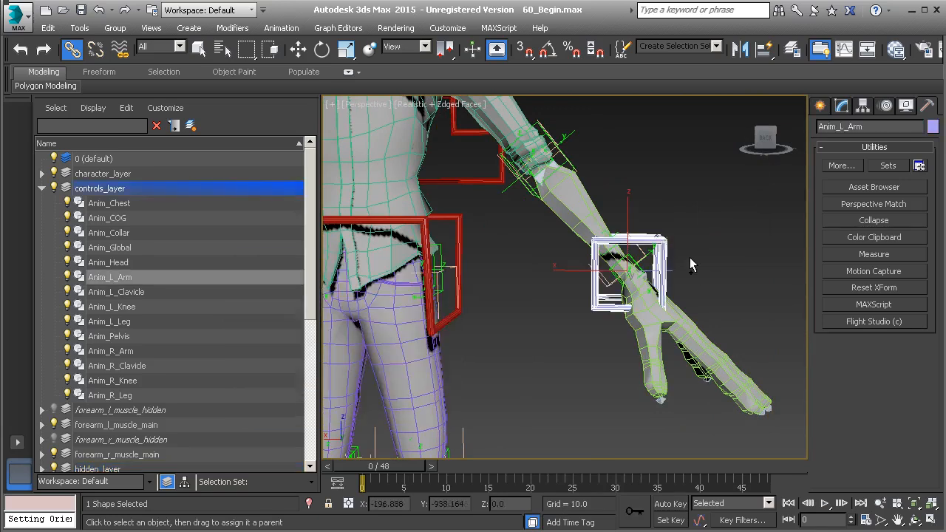
pyautogui.scroll(-5, 691, 263)
pyautogui.press('w')
pyautogui.moveTo(640, 239); pyautogui.dragTo(676, 180)
pyautogui.hotkey('ctrl', 'z')
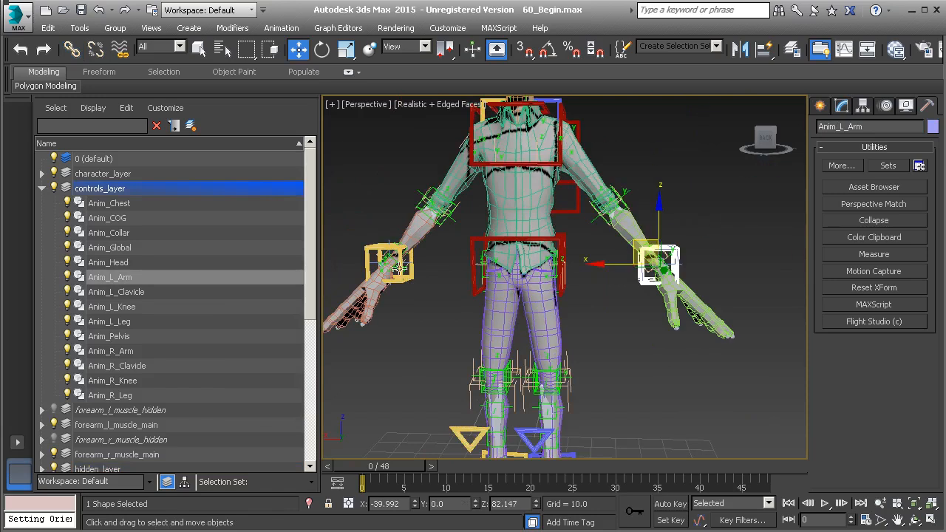
pyautogui.click(372, 248)
pyautogui.moveTo(367, 239); pyautogui.dragTo(346, 147)
pyautogui.hotkey('ctrl', 'z')
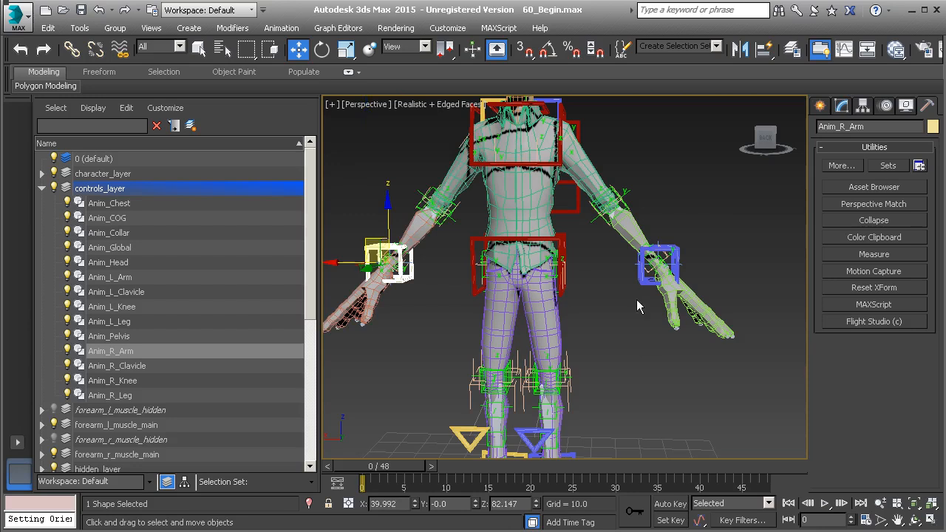
pyautogui.moveTo(649, 265); pyautogui.dragTo(630, 291, button='middle')
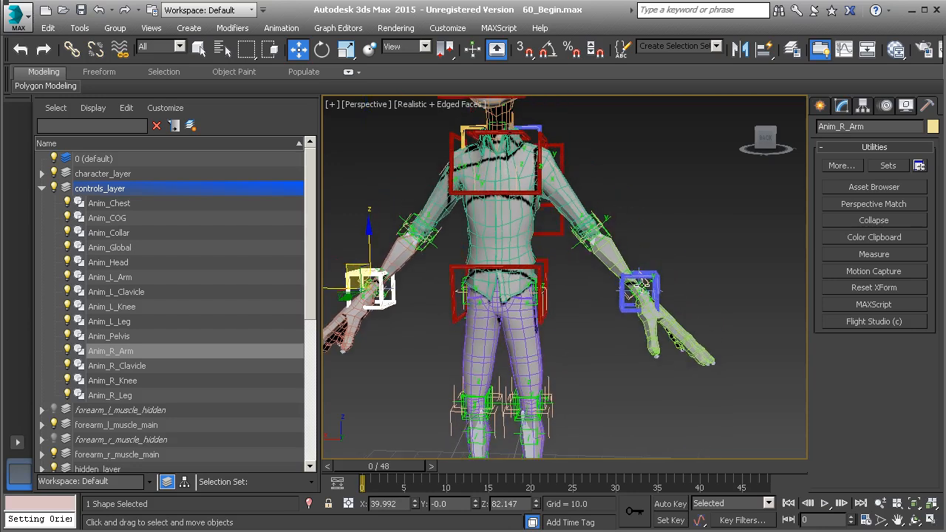
pyautogui.scroll(2, 644, 309)
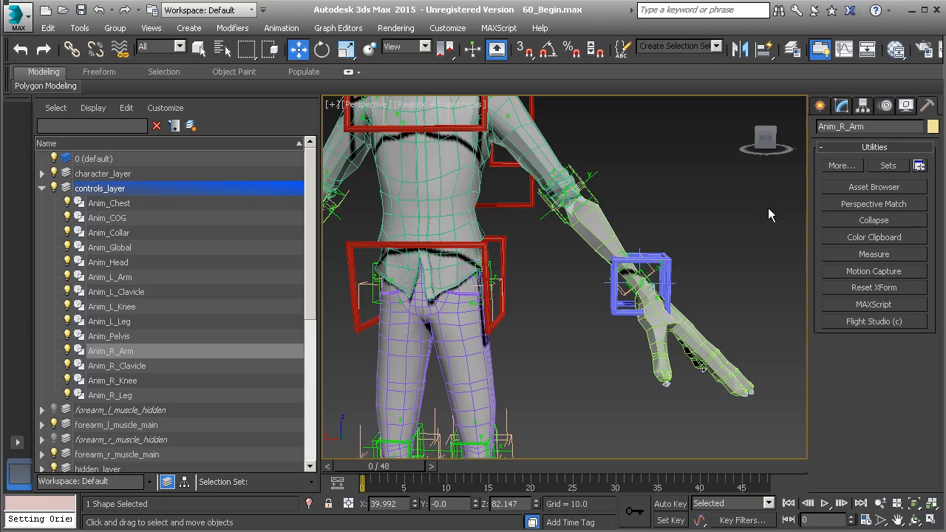
# Create a point helper on the ground plane.
pyautogui.click(820, 106)
pyautogui.click(895, 129)
pyautogui.click(846, 247)
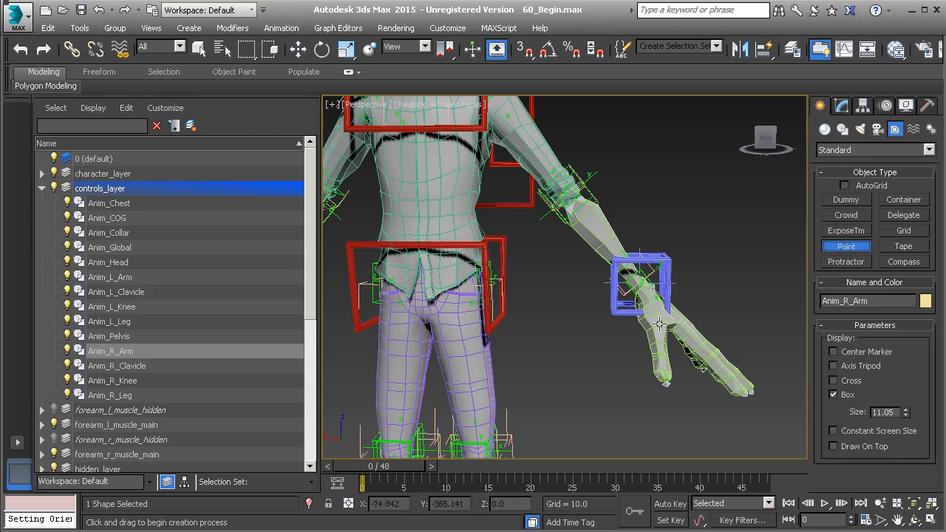
pyautogui.scroll(-4, 645, 316)
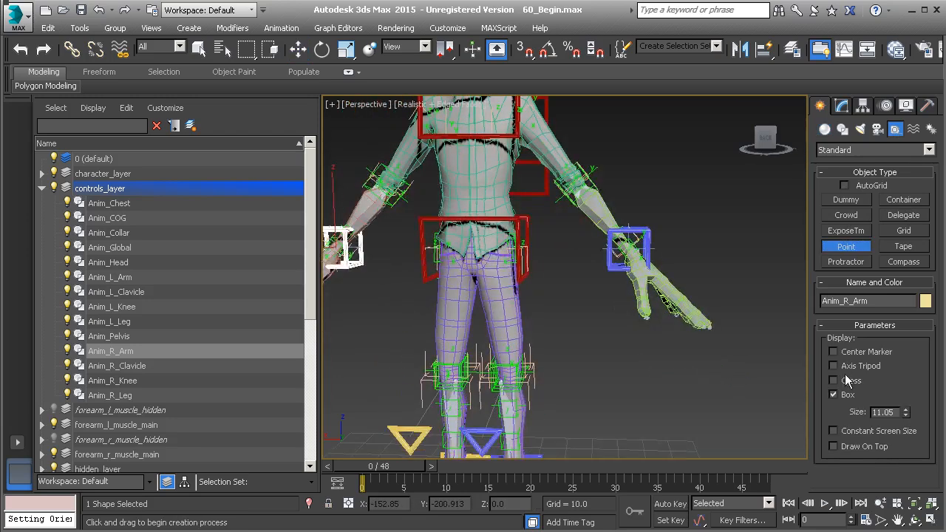
pyautogui.click(833, 394)
pyautogui.click(609, 444)
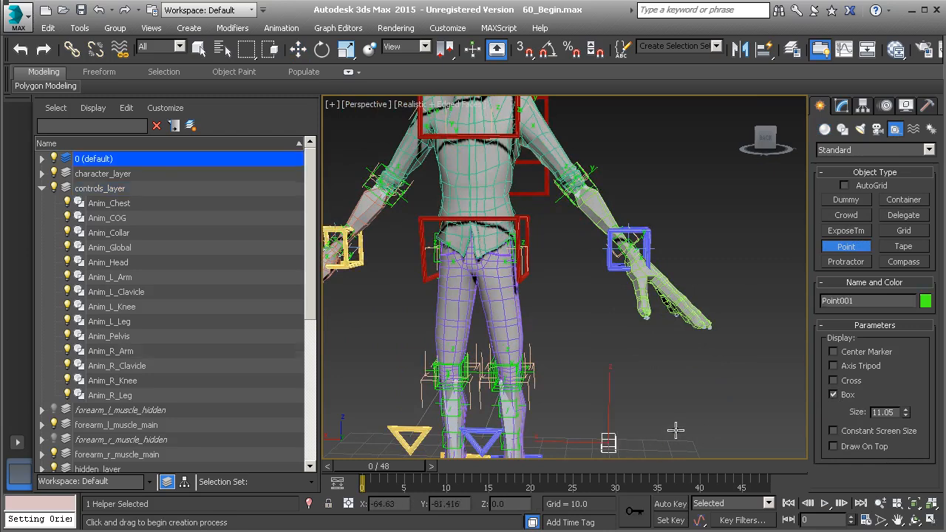
pyautogui.press('w')
# Hide character_layer and align the point helper's position and orientation to Nub_L_Wrist.
pyautogui.moveTo(661, 337); pyautogui.dragTo(633, 378, button='middle')
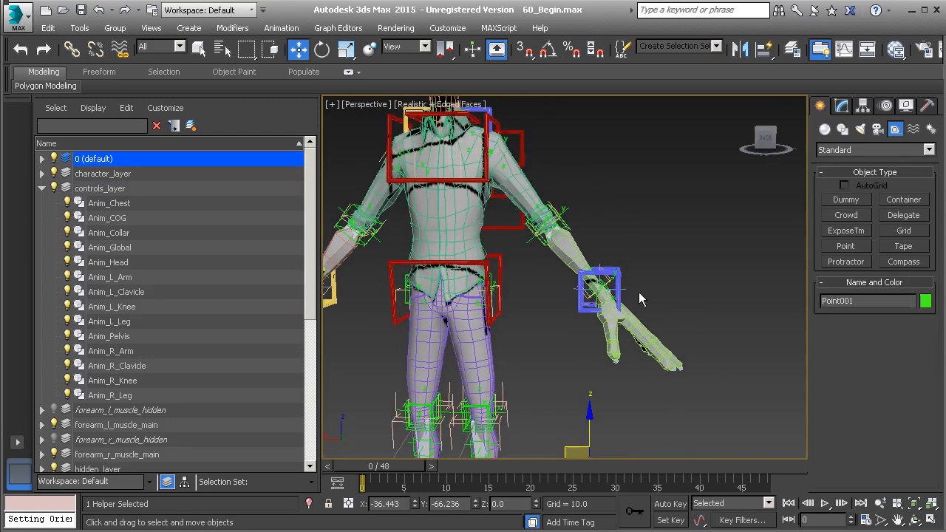
pyautogui.scroll(5, 598, 296)
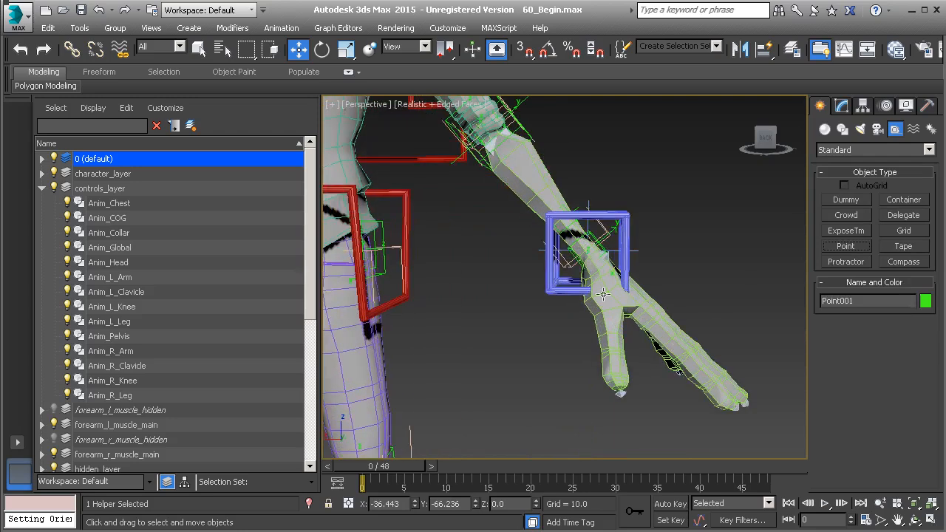
pyautogui.click(53, 173)
pyautogui.scroll(3, 549, 314)
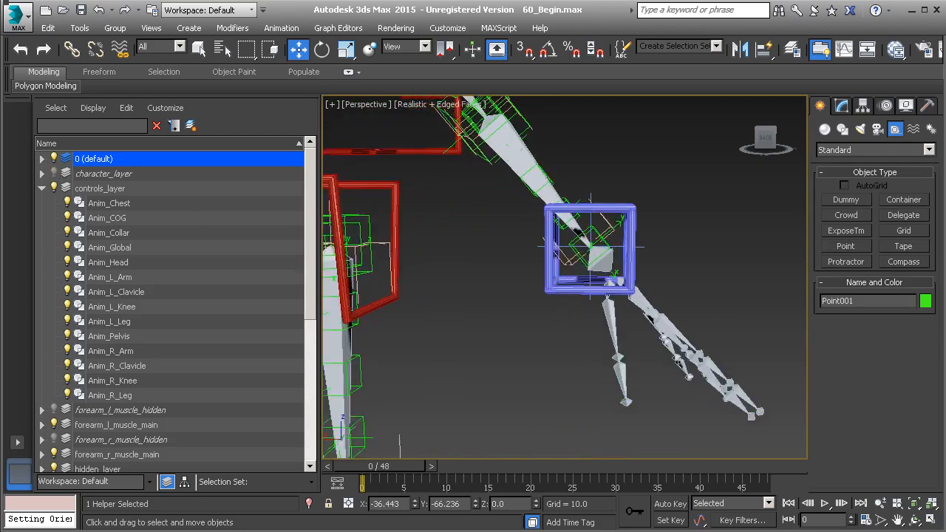
pyautogui.hotkey('alt', 'a')
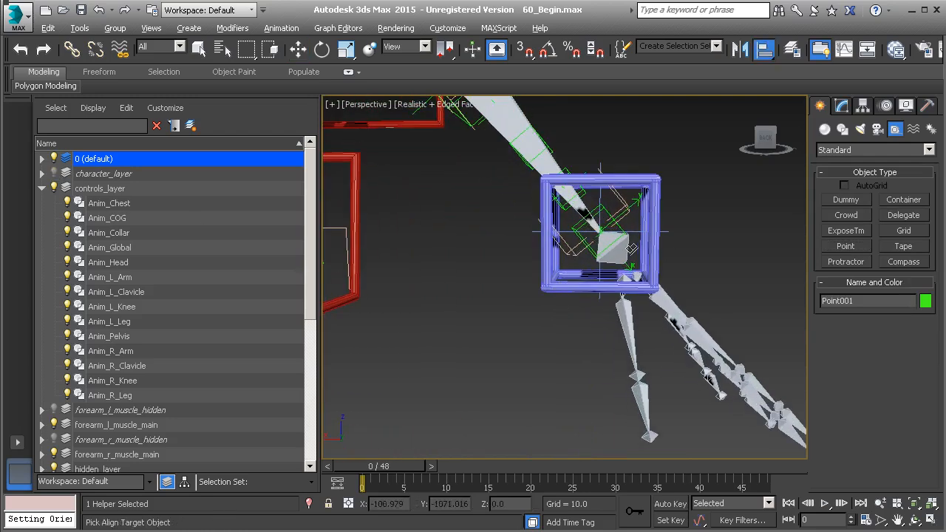
pyautogui.click(626, 256)
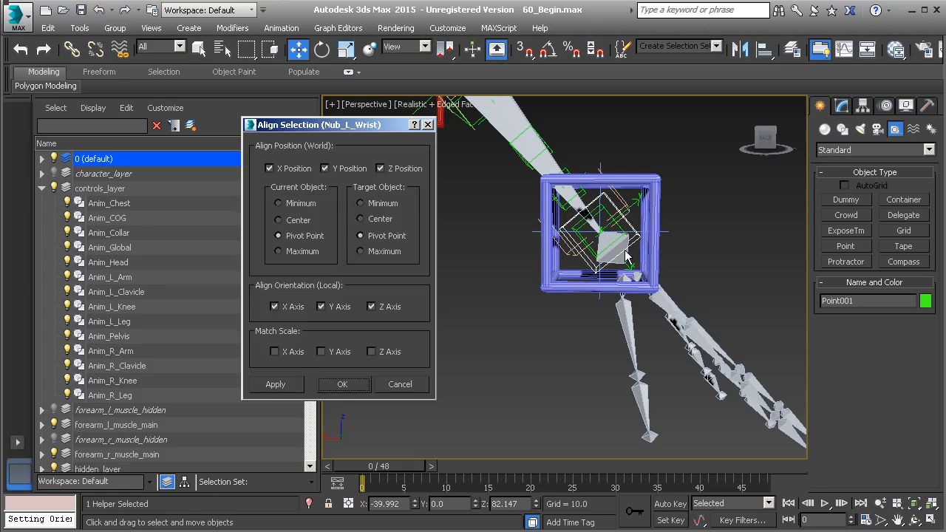
pyautogui.click(343, 385)
# Set the point helper's display size to 12.0.
pyautogui.moveTo(624, 280); pyautogui.dragTo(595, 353, button='middle')
pyautogui.scroll(1, 597, 267)
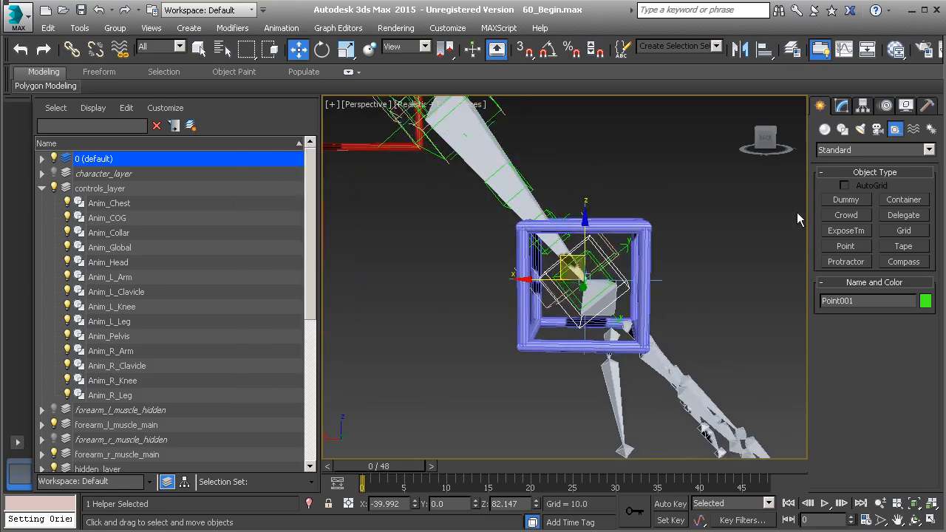
pyautogui.click(842, 106)
pyautogui.moveTo(904, 386); pyautogui.dragTo(906, 378)
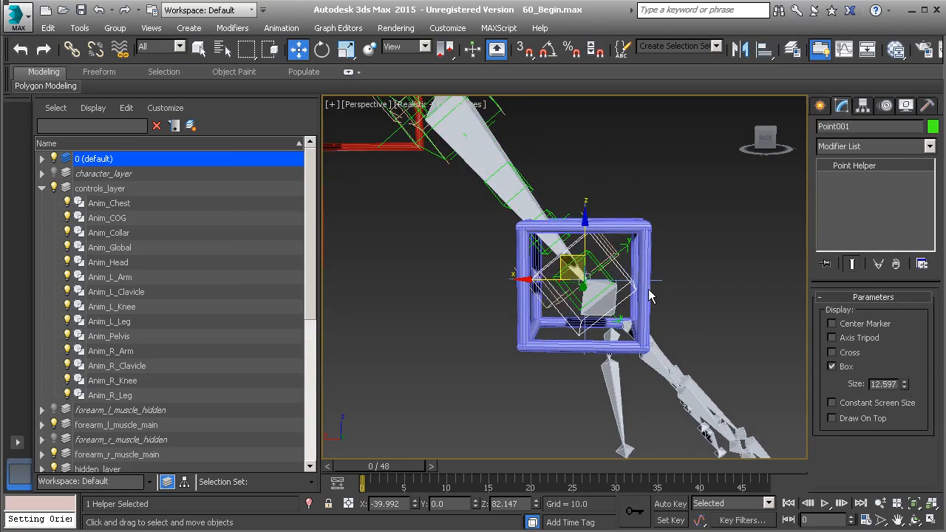
pyautogui.doubleClick(877, 384)
pyautogui.write('12')
pyautogui.press('Return')
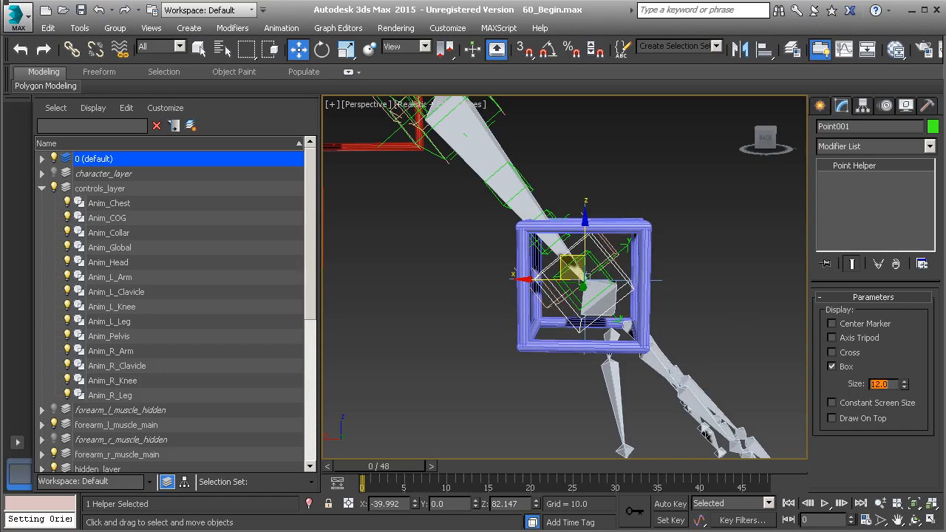
# Rename the point helper to Pt_L_Wrist.
pyautogui.keyDown('alt'); pyautogui.moveTo(696, 313); pyautogui.dragTo(700, 309, button='middle'); pyautogui.keyUp('alt')
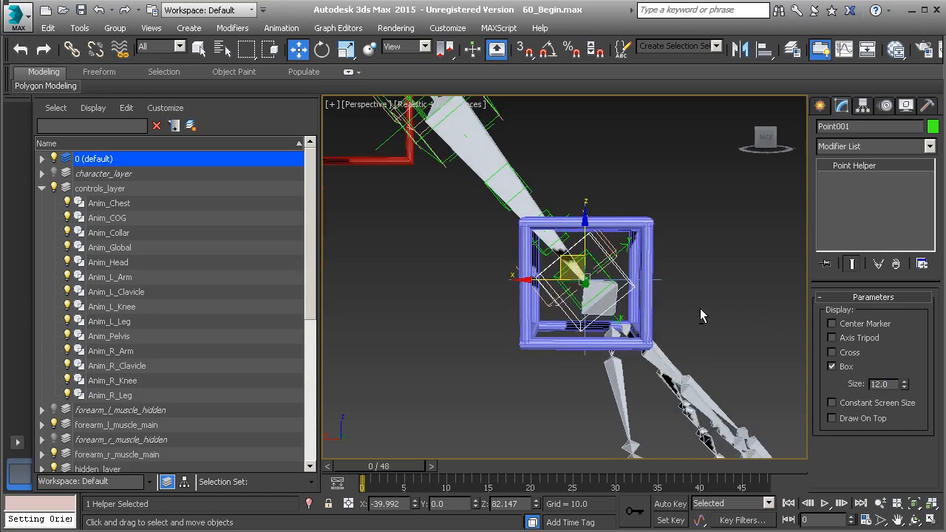
pyautogui.doubleClick(839, 126)
pyautogui.write('Pt_L_Wrist')
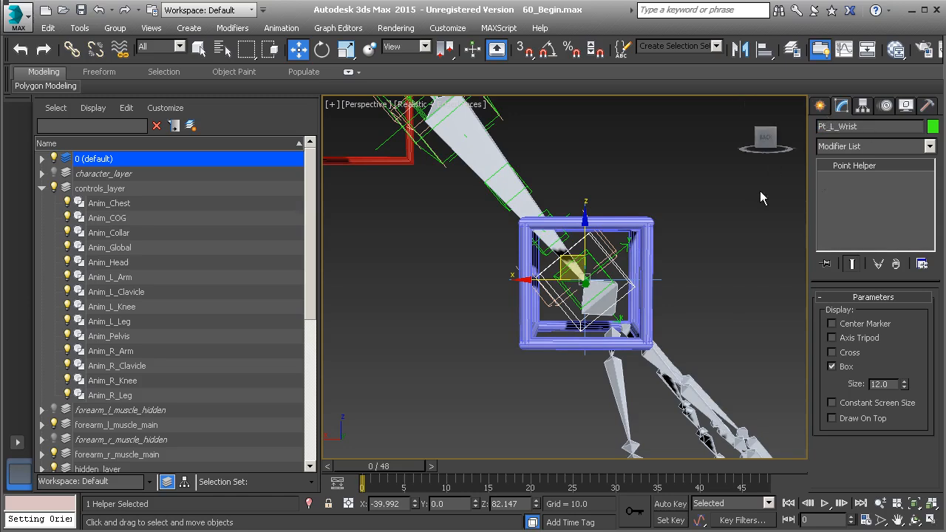
pyautogui.moveTo(683, 256)
pyautogui.keyDown('alt'); pyautogui.mouseDown(button='middle')
pyautogui.moveTo(655, 267)
pyautogui.moveTo(693, 260)
pyautogui.mouseUp(button='middle'); pyautogui.keyUp('alt')
# Clone Pt_L_Wrist as a copy named Pt_R_Wrist.
pyautogui.scroll(-3, 640, 298)
pyautogui.moveTo(640, 301); pyautogui.dragTo(623, 314, button='middle')
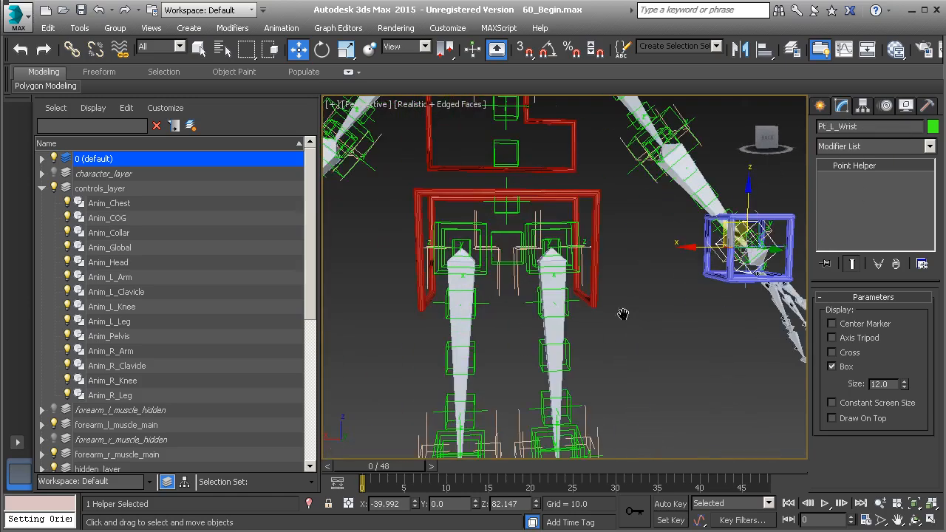
pyautogui.hotkey('ctrl', 'v')
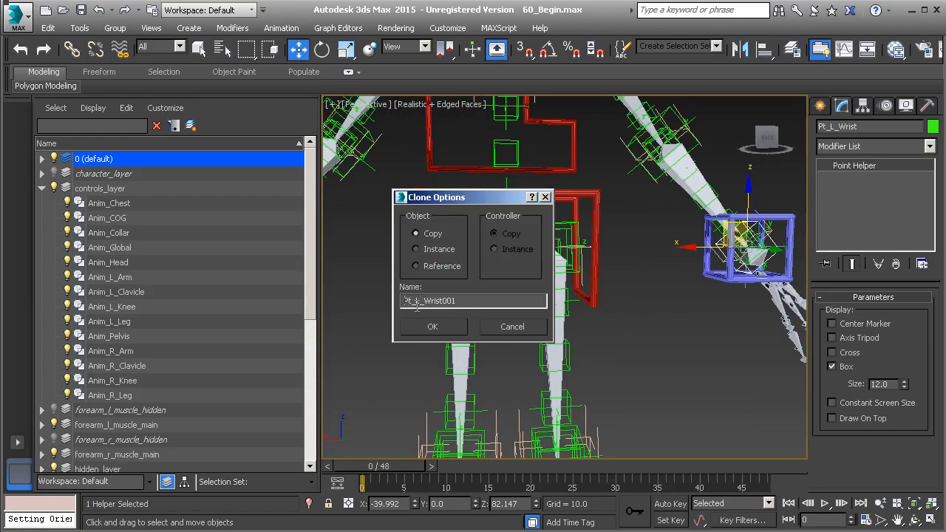
pyautogui.moveTo(420, 300); pyautogui.dragTo(445, 314)
pyautogui.write('R')
pyautogui.click(446, 331)
# Align Pt_R_Wrist to the right wrist nub, Nub_R_Wrist.
pyautogui.moveTo(411, 300); pyautogui.dragTo(499, 305, button='middle')
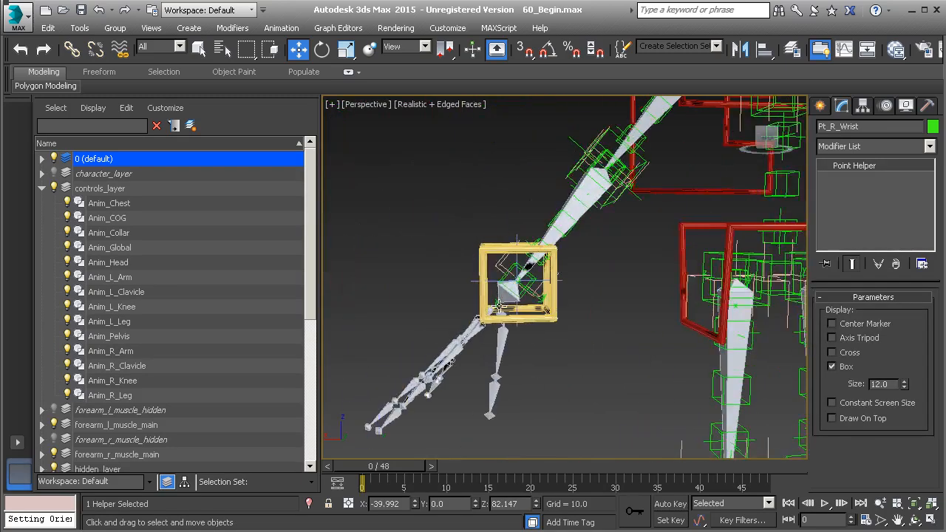
pyautogui.scroll(3, 499, 305)
pyautogui.hotkey('alt', 'a')
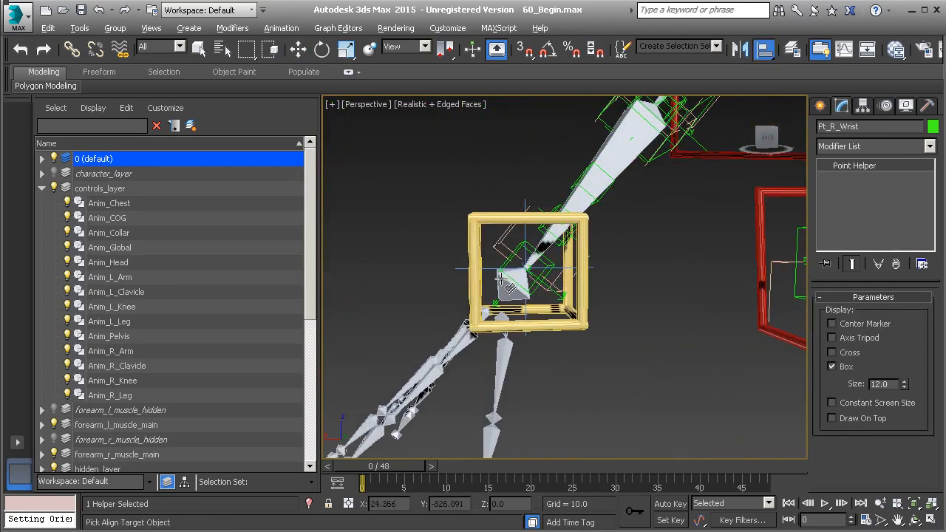
pyautogui.click(501, 281)
pyautogui.click(357, 385)
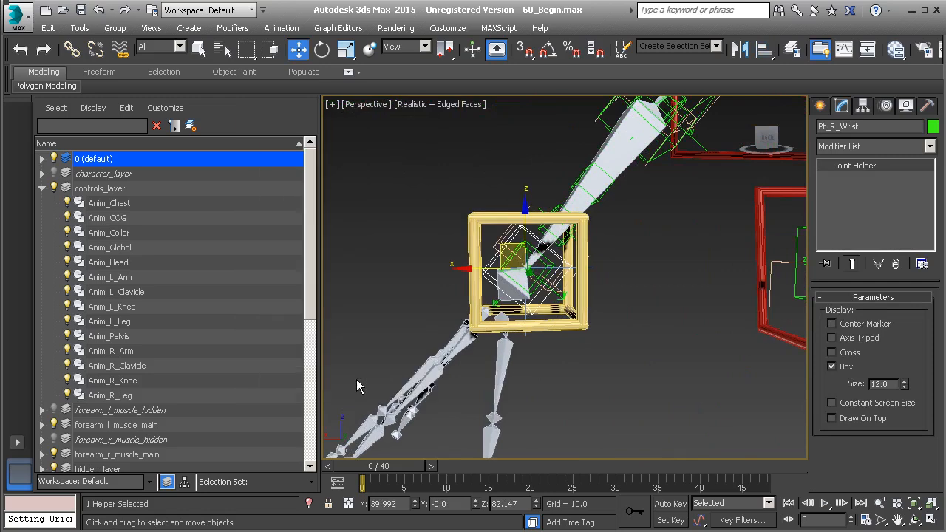
# In the Scene Explorer, drag Pt_L_Wrist and Pt_R_Wrist out of the default layer into hidden_layer.
pyautogui.click(43, 158)
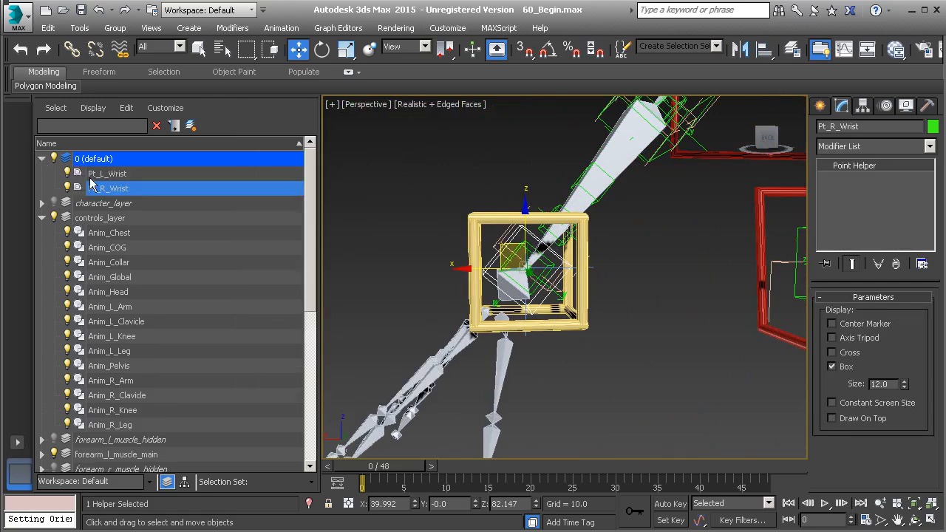
pyautogui.keyDown('ctrl'); pyautogui.click(118, 189); pyautogui.keyUp('ctrl')
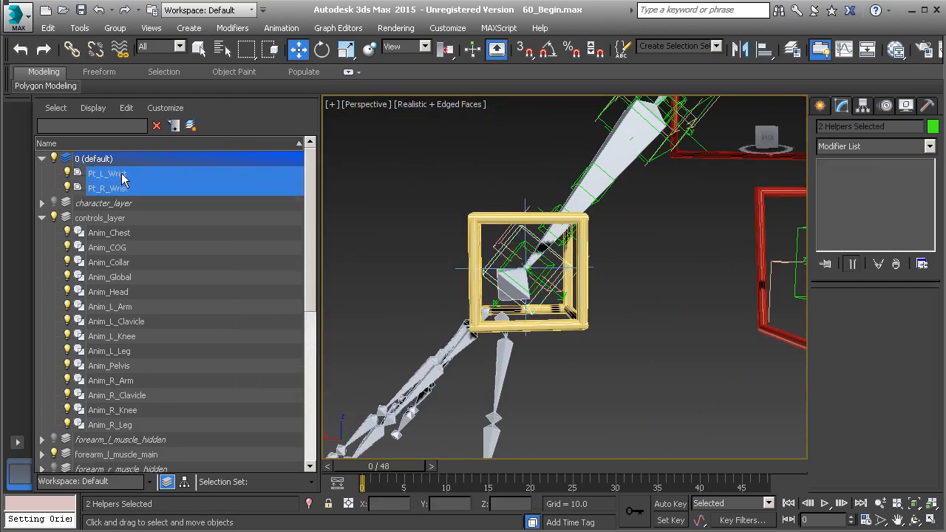
pyautogui.moveTo(122, 180); pyautogui.dragTo(168, 172)
pyautogui.click(42, 219)
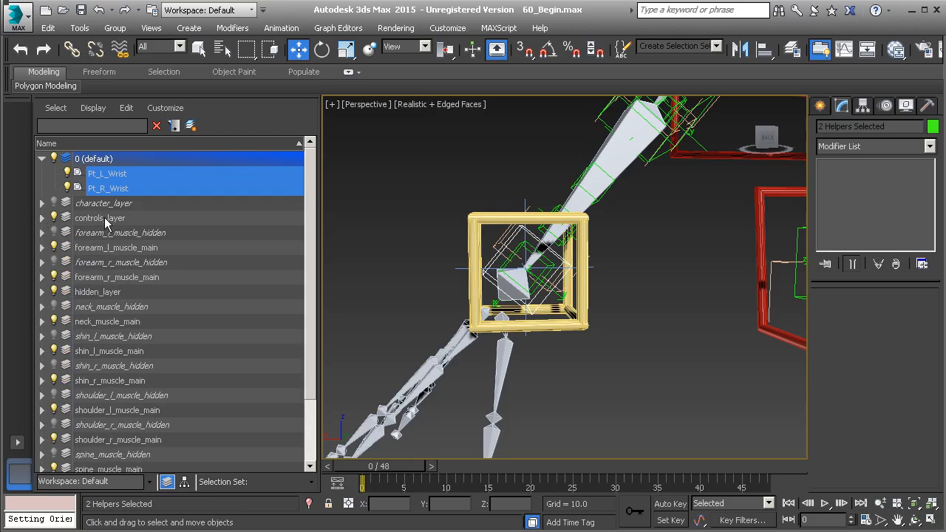
pyautogui.moveTo(131, 170); pyautogui.dragTo(150, 293)
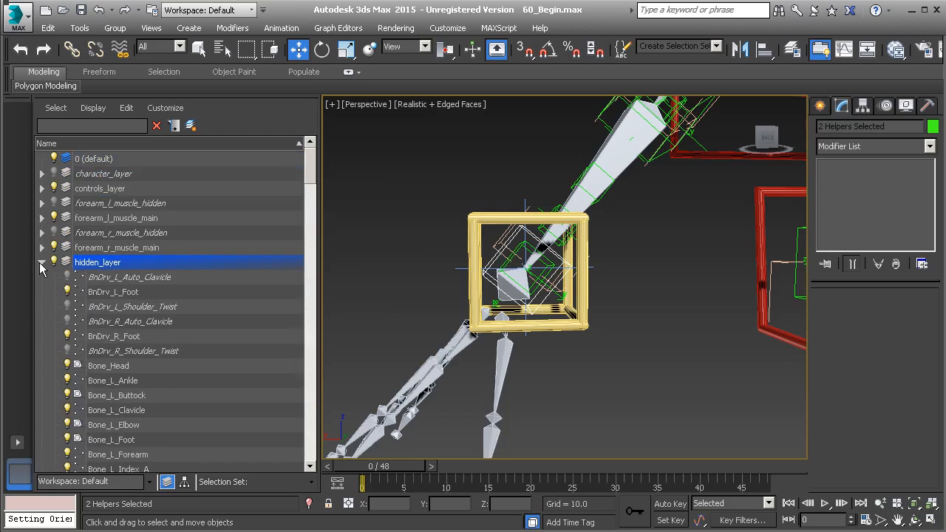
pyautogui.click(40, 262)
# Add an Orientation Constraint to Nub_R_Wrist with Pt_R_Wrist as its target.
pyautogui.moveTo(567, 314); pyautogui.dragTo(551, 327, button='middle')
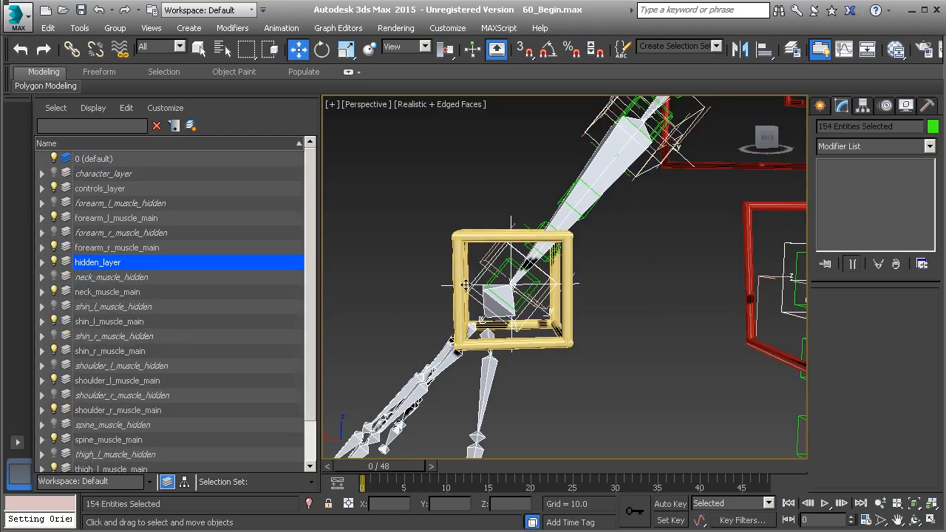
pyautogui.scroll(4, 465, 285)
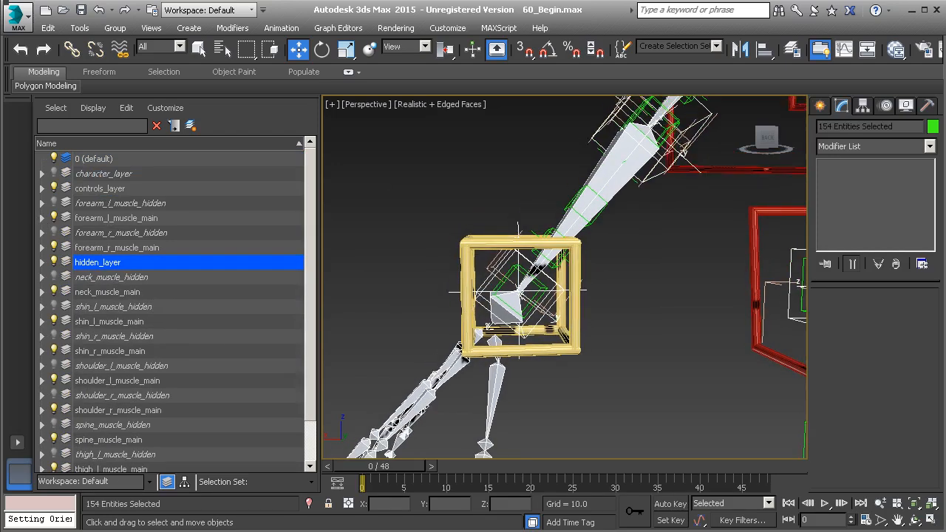
pyautogui.click(507, 308)
pyautogui.moveTo(507, 309); pyautogui.dragTo(493, 306, button='middle')
pyautogui.scroll(1, 494, 308)
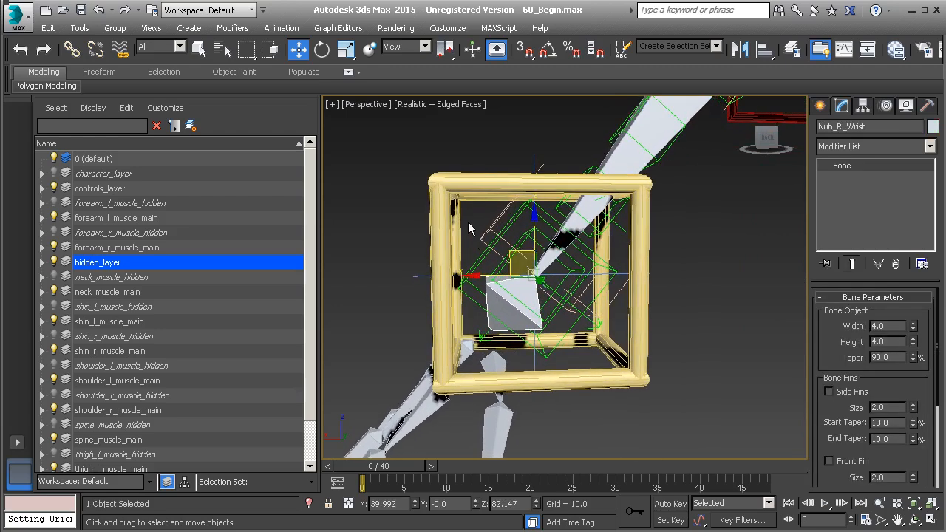
pyautogui.rightClick(365, 187)
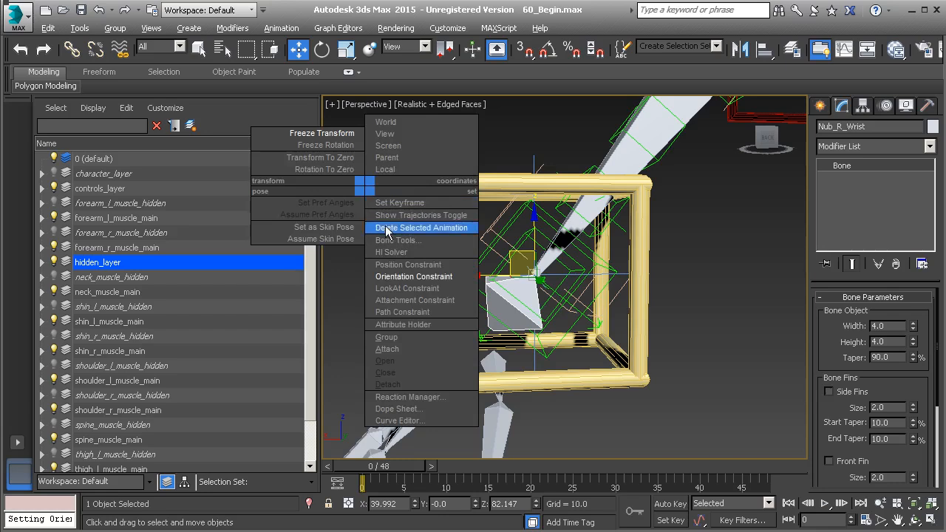
pyautogui.click(400, 277)
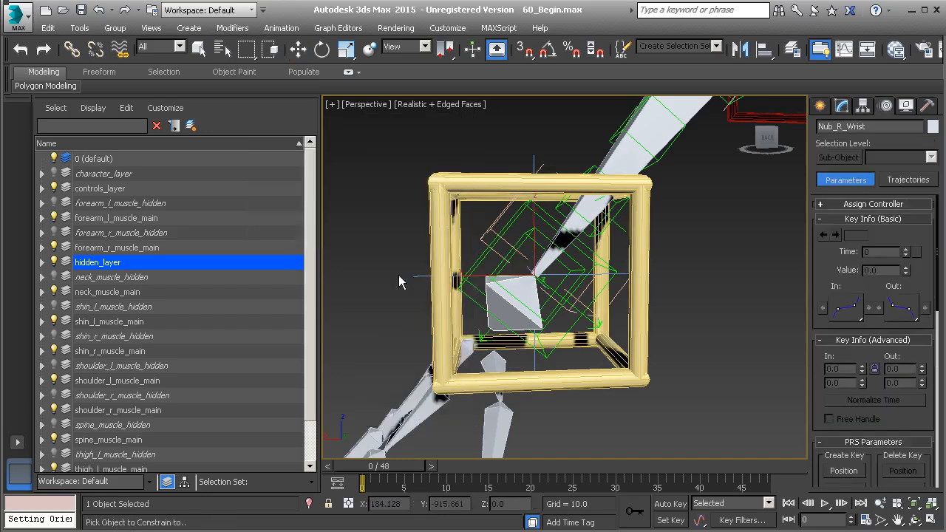
pyautogui.click(479, 261)
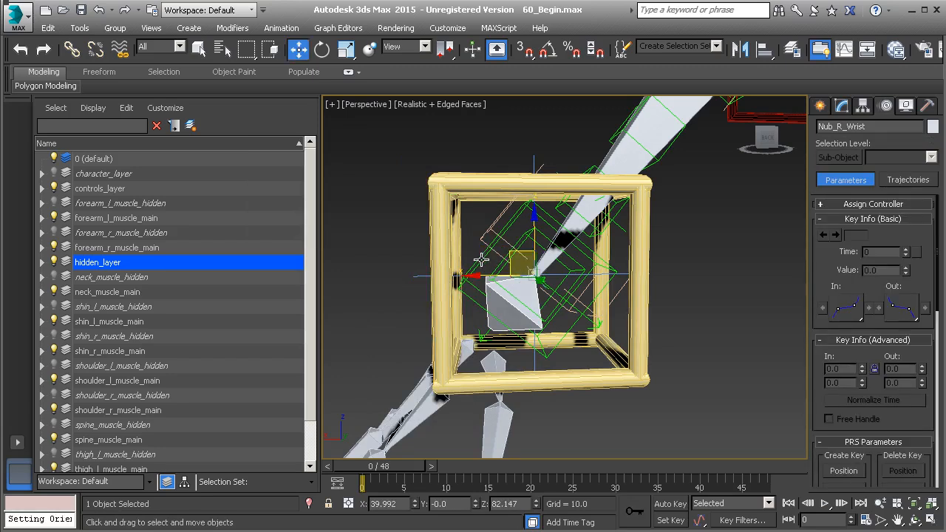
pyautogui.click(481, 259)
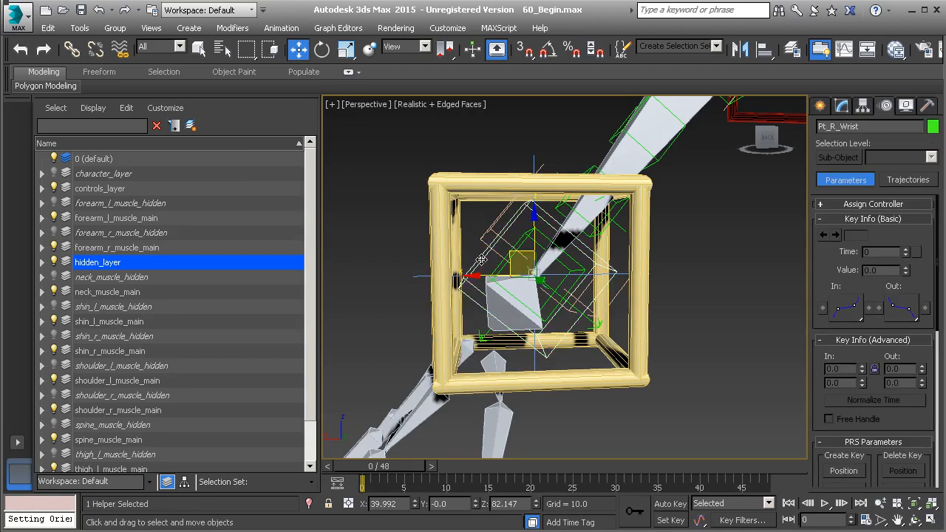
# Link Pt_R_Wrist to the Anim_R_Arm control with Select and Link.
pyautogui.click(72, 49)
pyautogui.moveTo(479, 270); pyautogui.dragTo(472, 183)
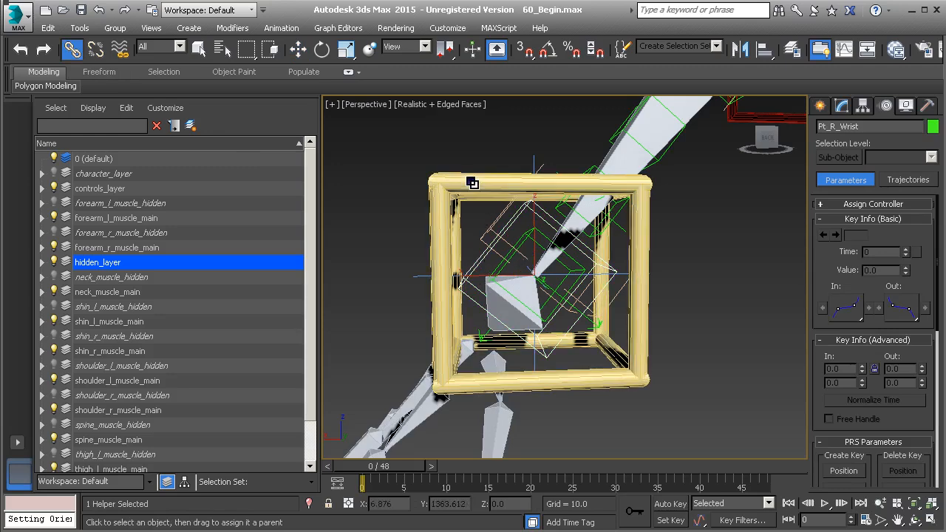
pyautogui.click(459, 185)
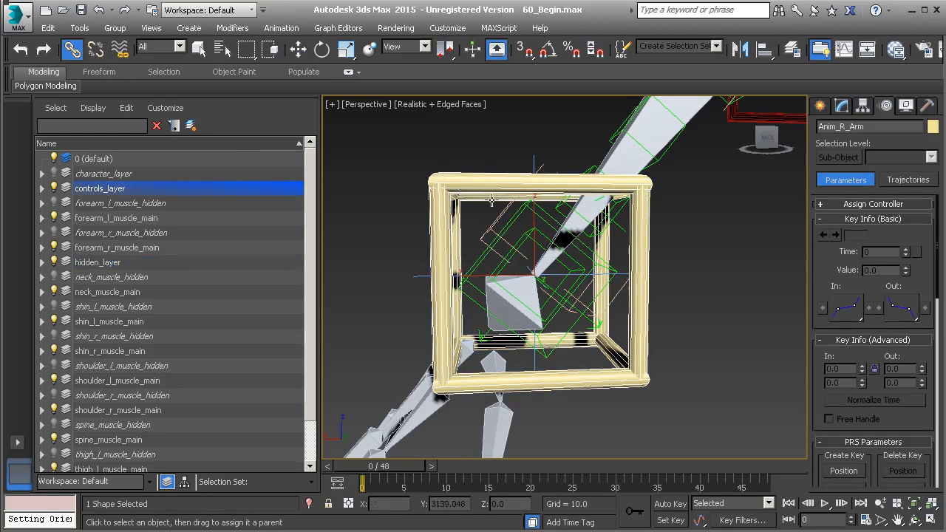
pyautogui.scroll(-4, 494, 201)
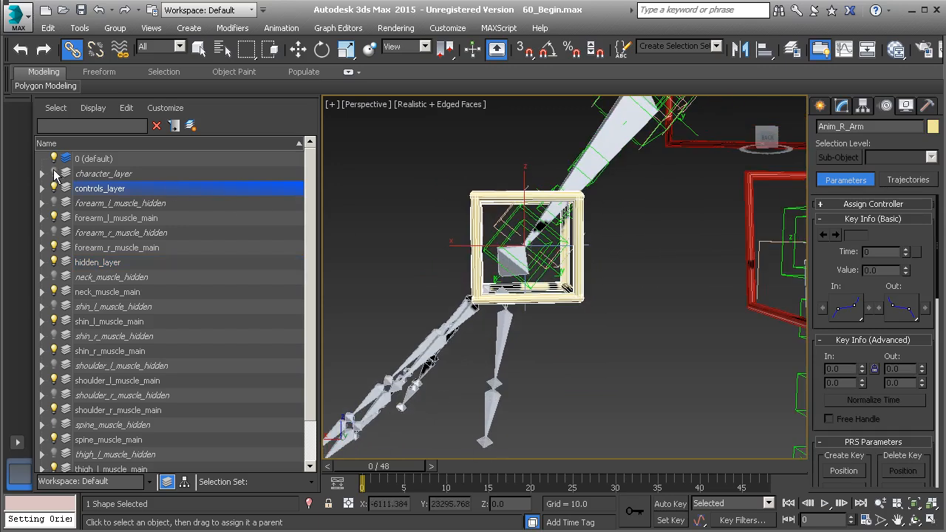
# Show character_layer, rotate Anim_R_Arm to check the right hand twists, then undo the rotation.
pyautogui.click(54, 175)
pyautogui.moveTo(581, 283); pyautogui.dragTo(571, 299, button='middle')
pyautogui.press('e')
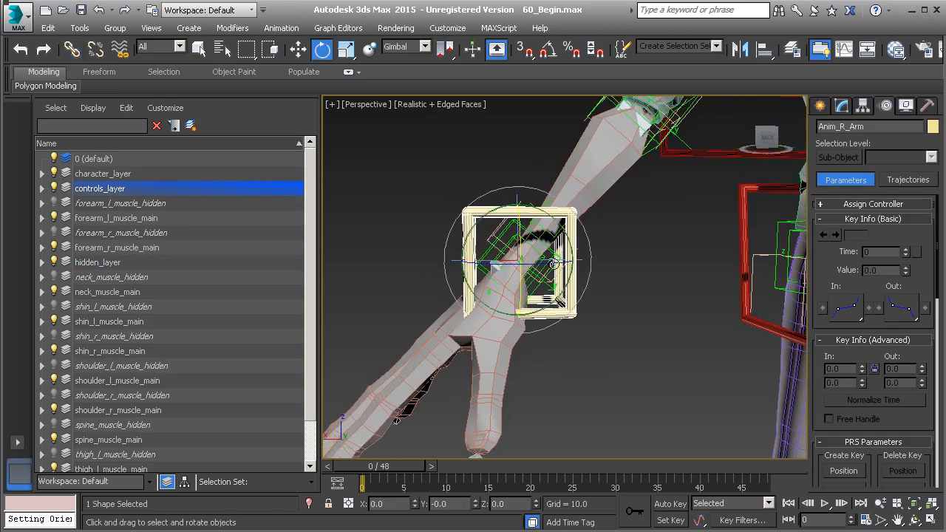
pyautogui.moveTo(553, 263); pyautogui.dragTo(473, 207)
pyautogui.hotkey('ctrl', 'z')
# Hide character_layer again and select the left wrist nub Nub_L_Wrist.
pyautogui.moveTo(693, 275); pyautogui.dragTo(473, 315, button='middle')
pyautogui.keyDown('alt'); pyautogui.moveTo(473, 315); pyautogui.dragTo(574, 277, button='middle'); pyautogui.keyUp('alt')
pyautogui.scroll(2, 620, 300)
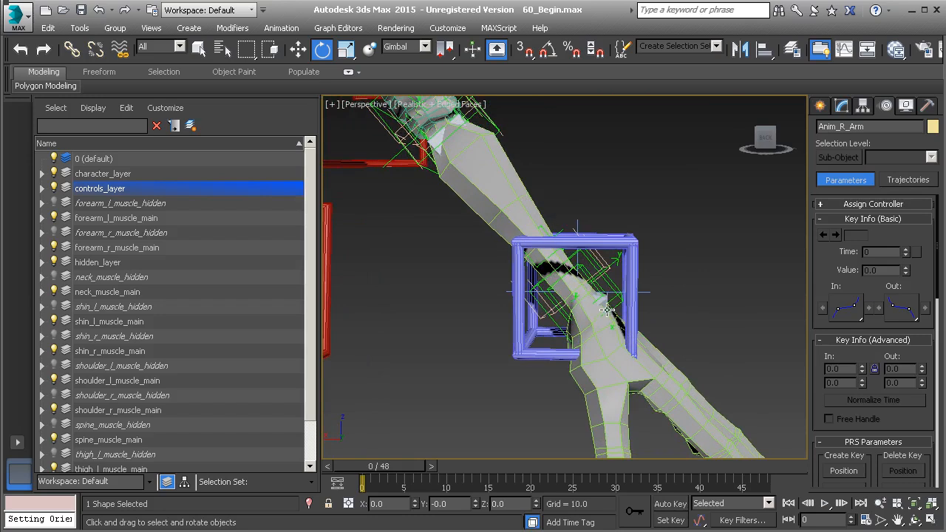
pyautogui.moveTo(606, 310); pyautogui.dragTo(605, 298, button='middle')
pyautogui.scroll(4, 605, 298)
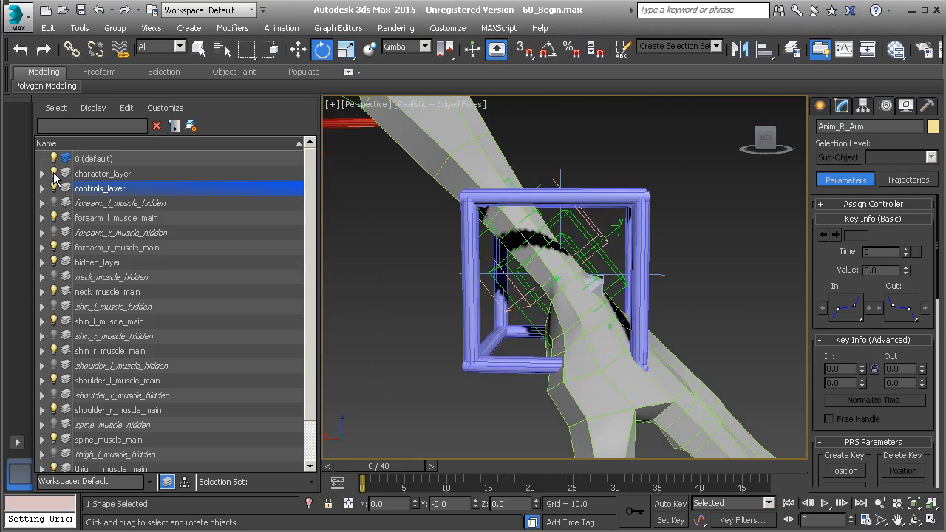
pyautogui.click(53, 173)
pyautogui.scroll(2, 605, 287)
pyautogui.click(592, 296)
# Add an Orientation Constraint to Nub_L_Wrist targeting Pt_L_Wrist.
pyautogui.rightClick(705, 233)
pyautogui.click(748, 254)
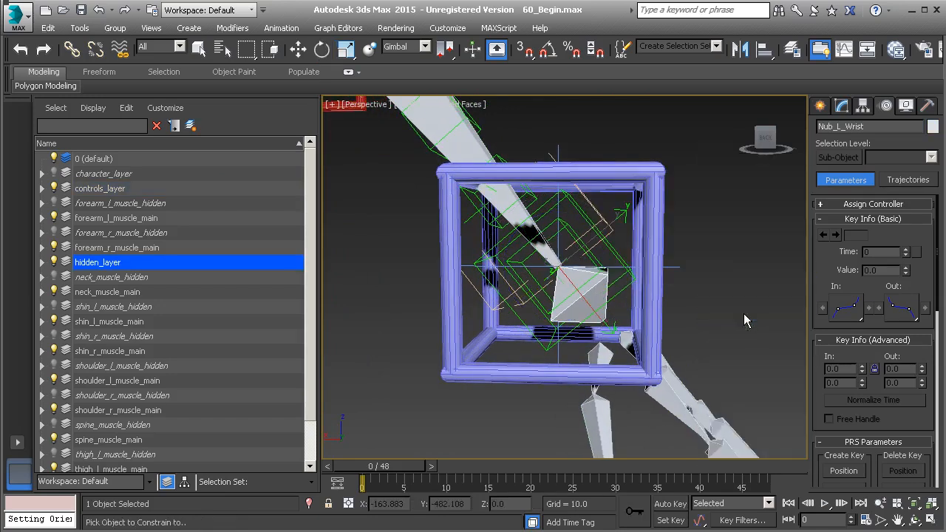
pyautogui.click(613, 253)
pyautogui.press('w')
pyautogui.click(612, 254)
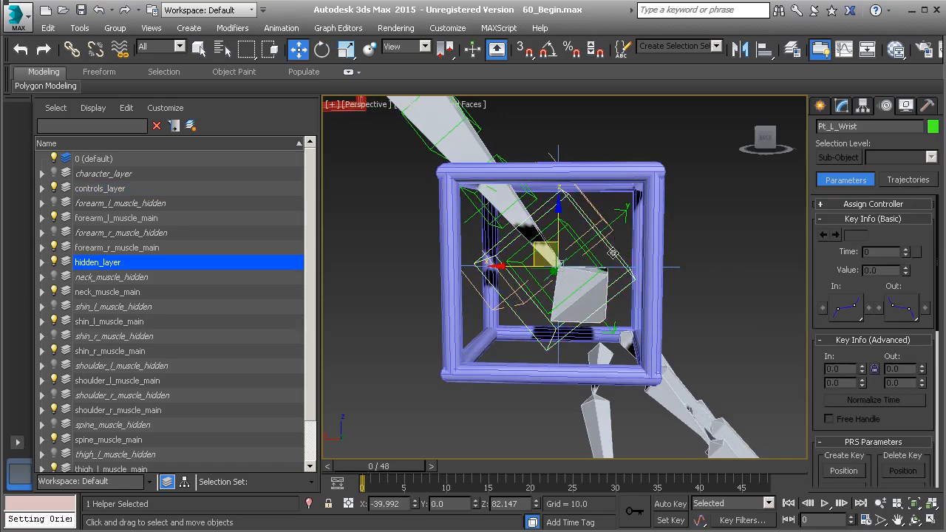
# Link Pt_L_Wrist to the Anim_L_Arm box control with Select and Link.
pyautogui.click(72, 49)
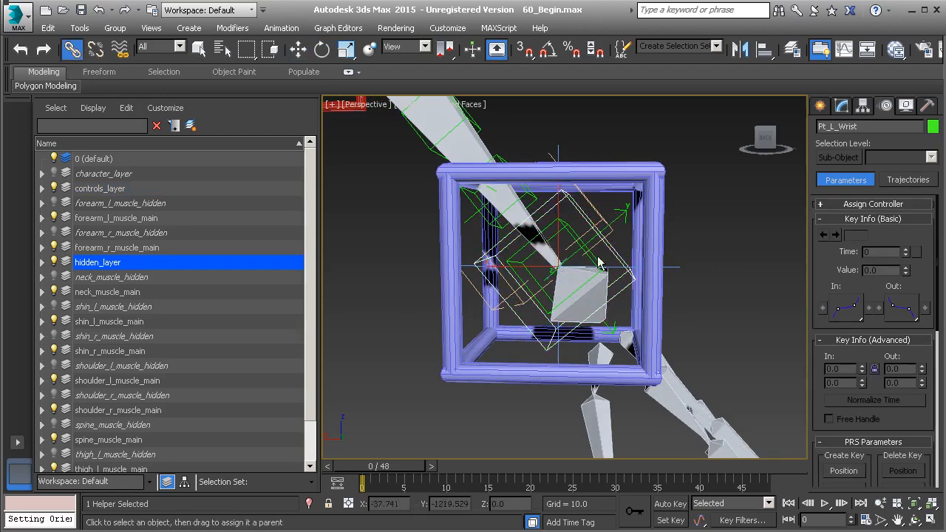
pyautogui.moveTo(638, 229); pyautogui.dragTo(652, 230)
pyautogui.click(656, 224)
pyautogui.scroll(-4, 656, 225)
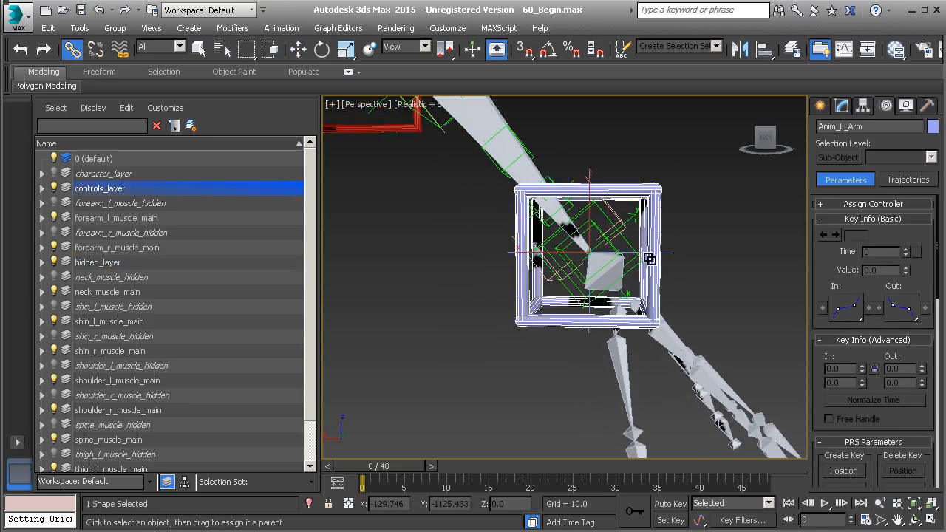
# Show character_layer, rotate Anim_L_Arm to confirm the left hand twists, then undo the rotation.
pyautogui.press('e')
pyautogui.moveTo(607, 220); pyautogui.dragTo(597, 231, button='middle')
pyautogui.click(53, 174)
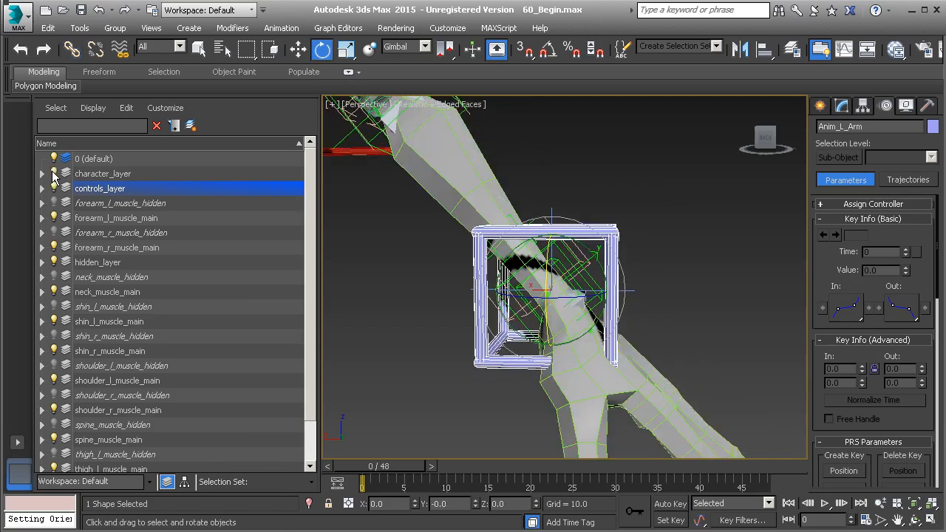
pyautogui.moveTo(574, 272)
pyautogui.mouseDown()
pyautogui.moveTo(612, 243)
pyautogui.moveTo(579, 263)
pyautogui.mouseUp()
pyautogui.hotkey('ctrl', 'z')
pyautogui.scroll(-2, 572, 270)
pyautogui.press('w')
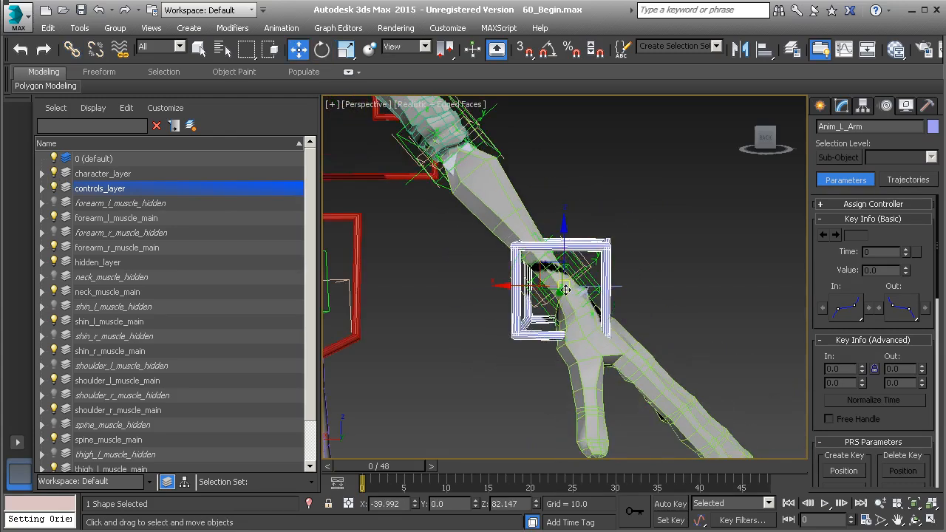